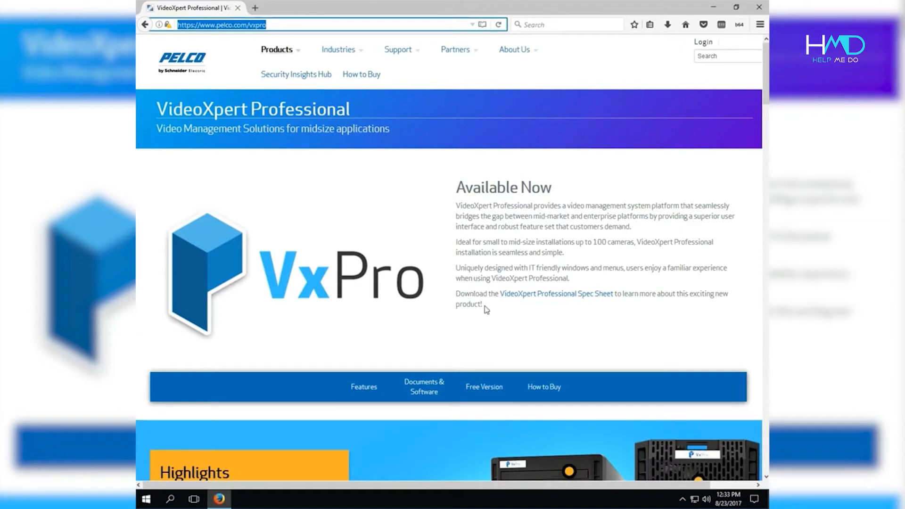
Jump to the Documents & Software section of the Pelco VxPro page.
left_click(424, 385)
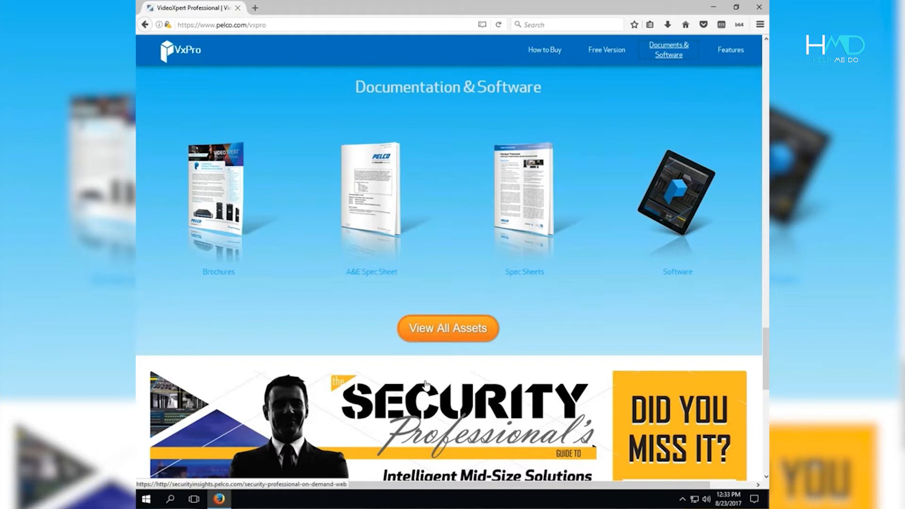
Download and save the VideoXpert Professional v1.0 zip from the VxPro software list.
left_click(682, 280)
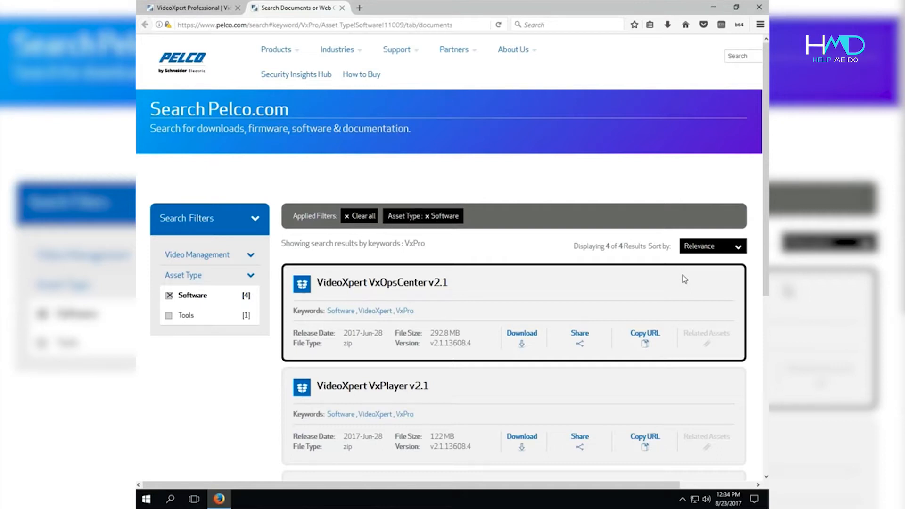
scroll(653, 298, "down", 6)
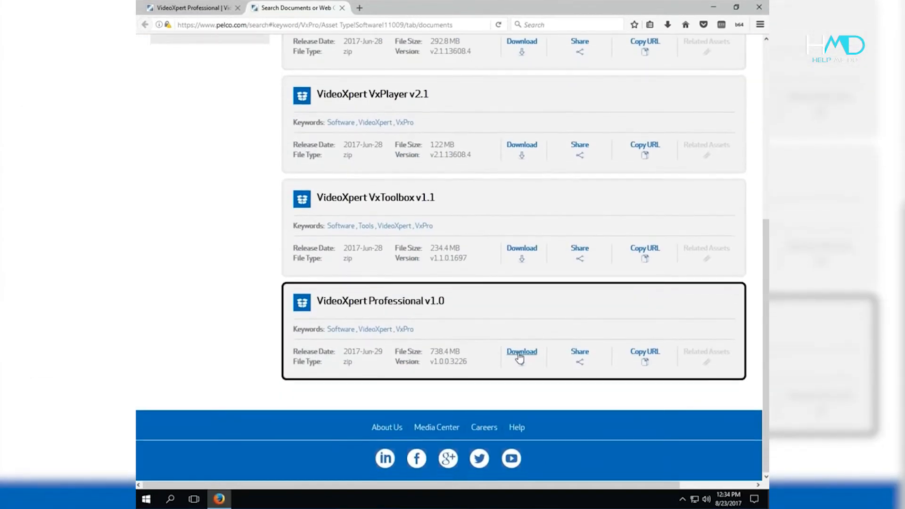
left_click(519, 353)
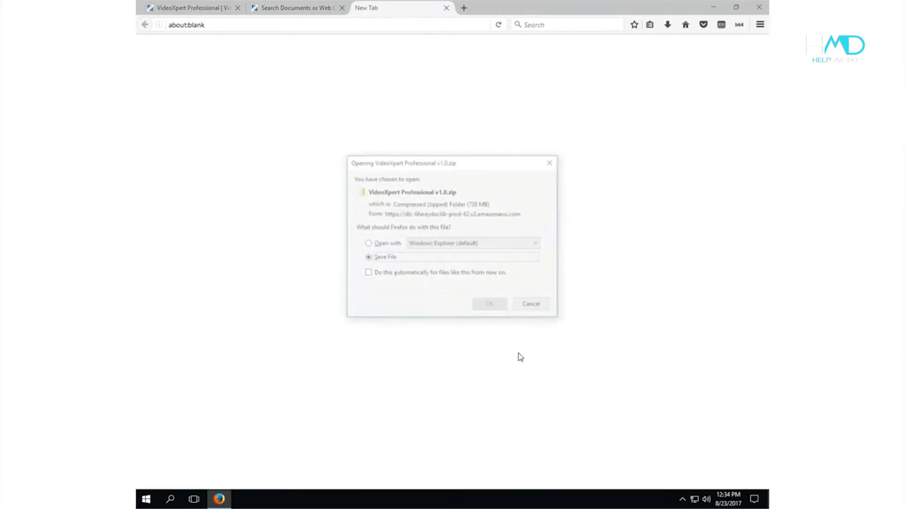
left_click(490, 307)
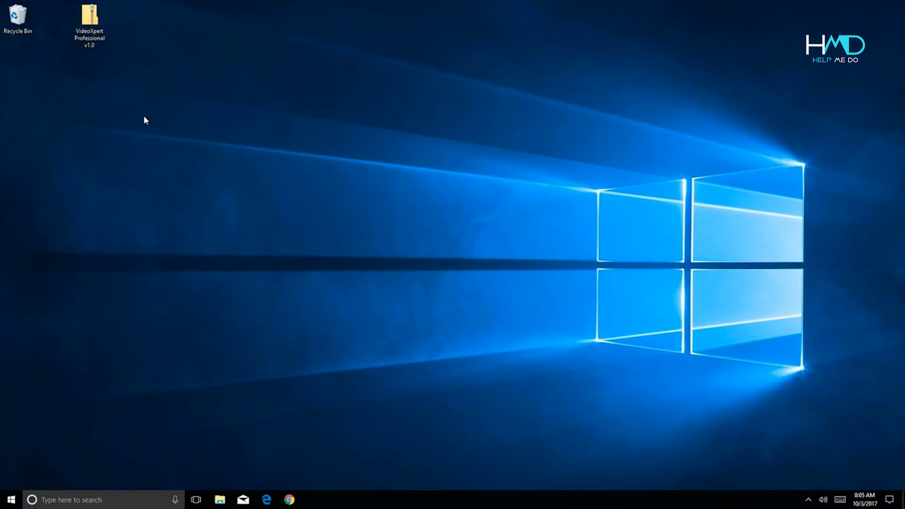
Extract the zip to a VideoXpert Professional v1.0 folder and launch the 1.0.0.3226 installer.
right_click(92, 16)
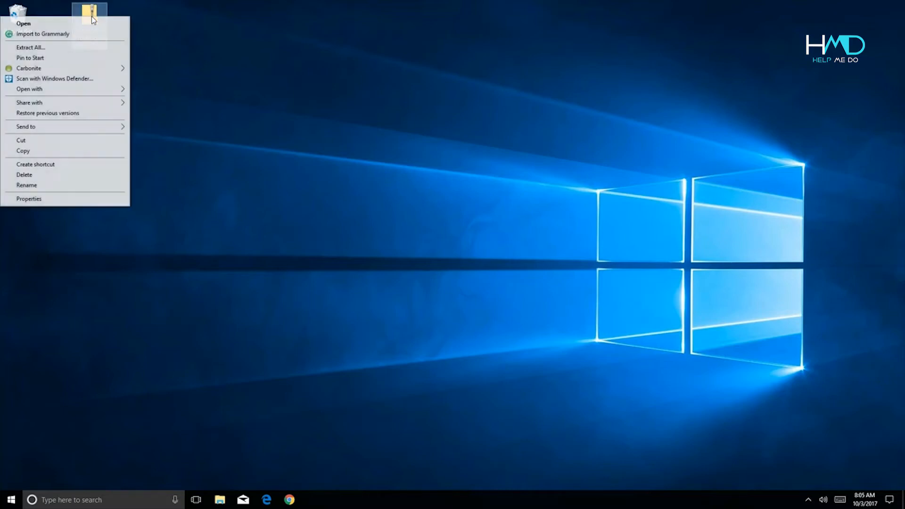
left_click(80, 47)
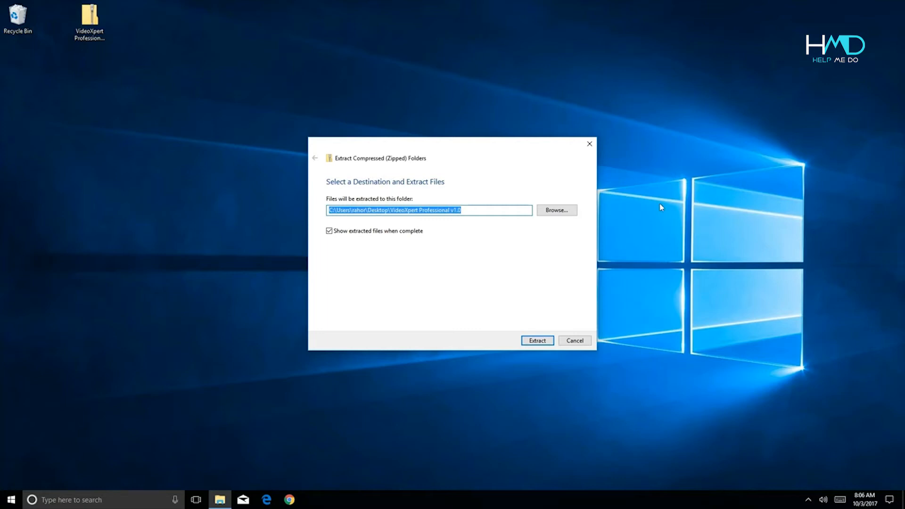
left_click(531, 340)
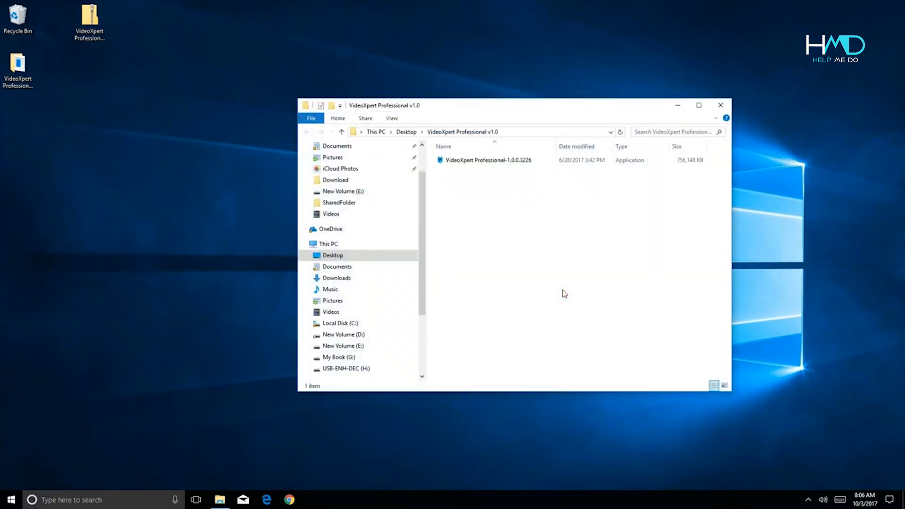
double_click(458, 161)
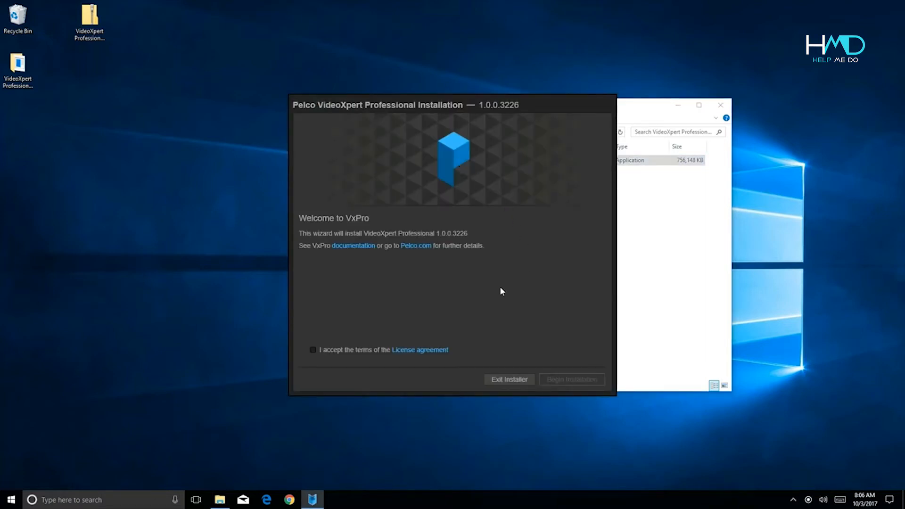
Accept the license and install the Complete VxPro Suite with default location and storage directories.
left_click(312, 350)
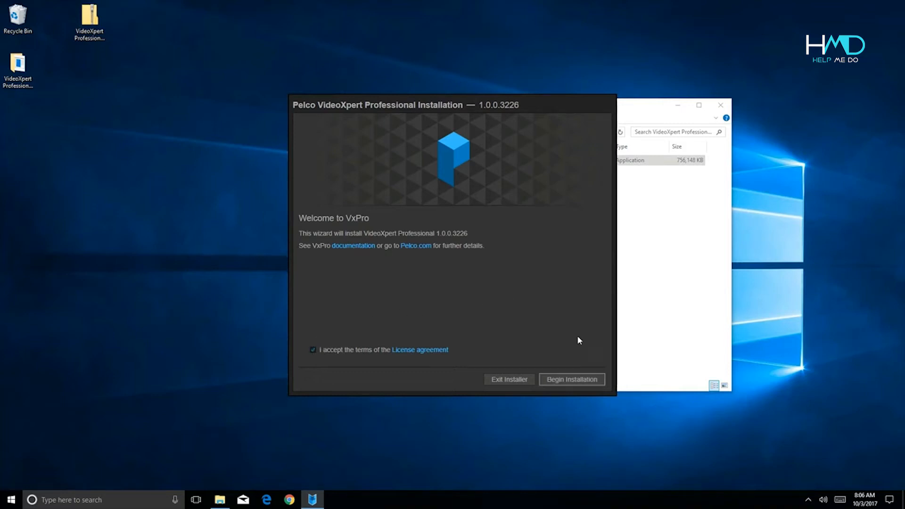
left_click(569, 380)
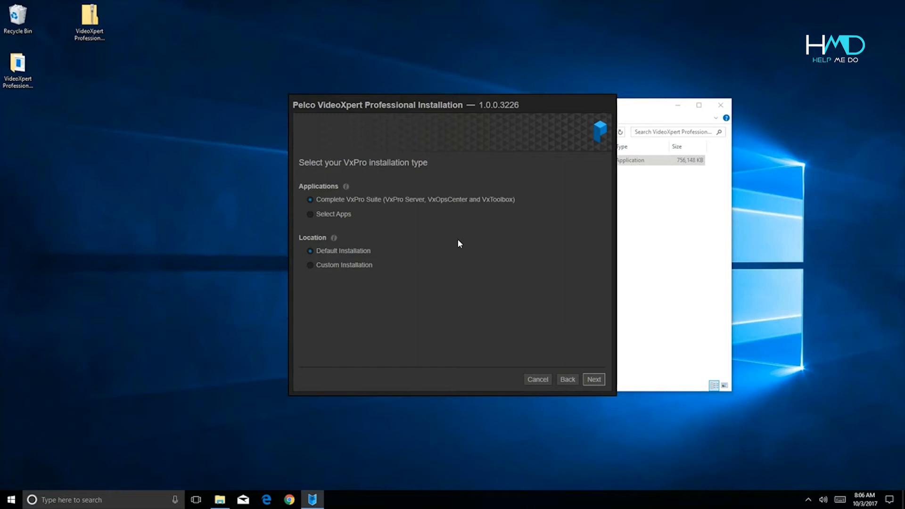
left_click(598, 381)
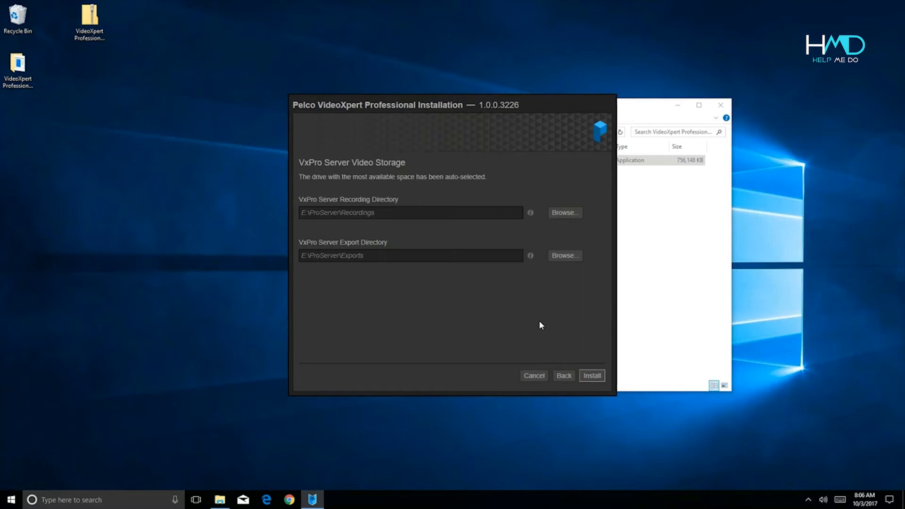
left_click(592, 375)
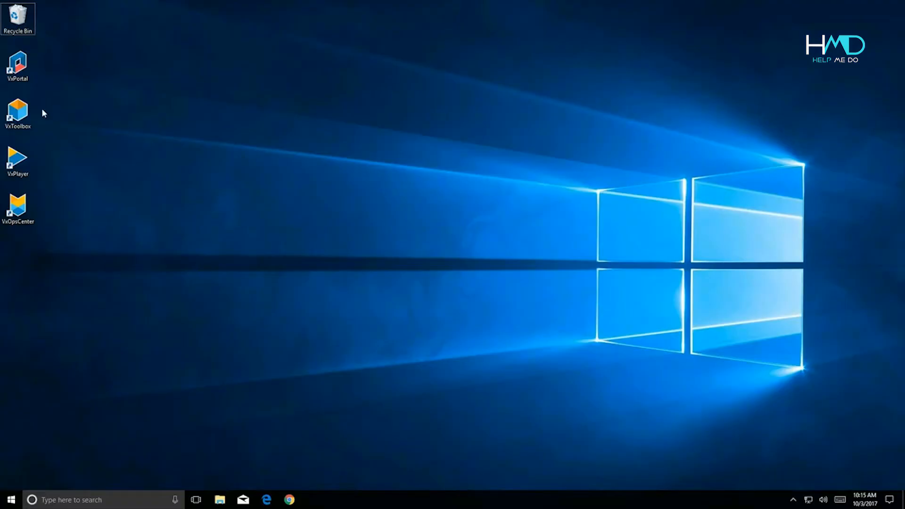
Launch VxToolbox and acknowledge that local VX System 127.0.0.1 was added.
left_click(17, 118)
double_click(17, 118)
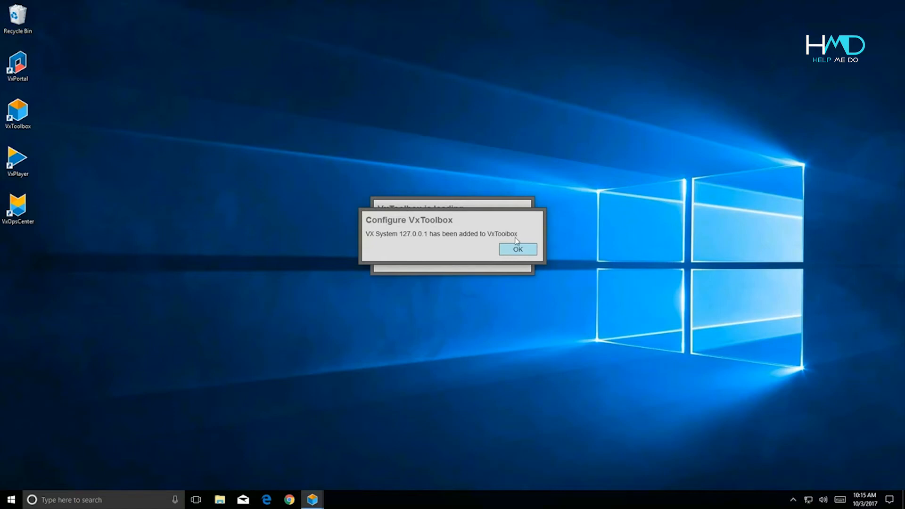
left_click(518, 249)
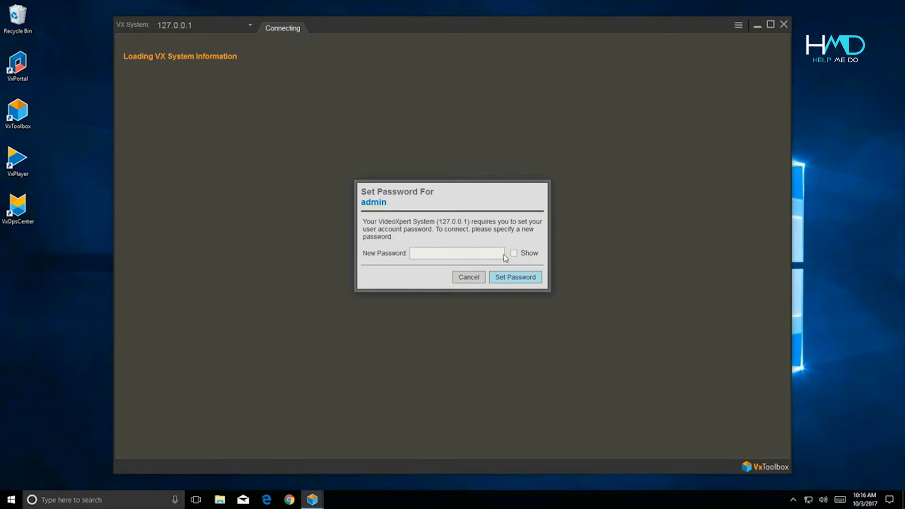
Set a new admin password with Show ticked.
left_click(513, 254)
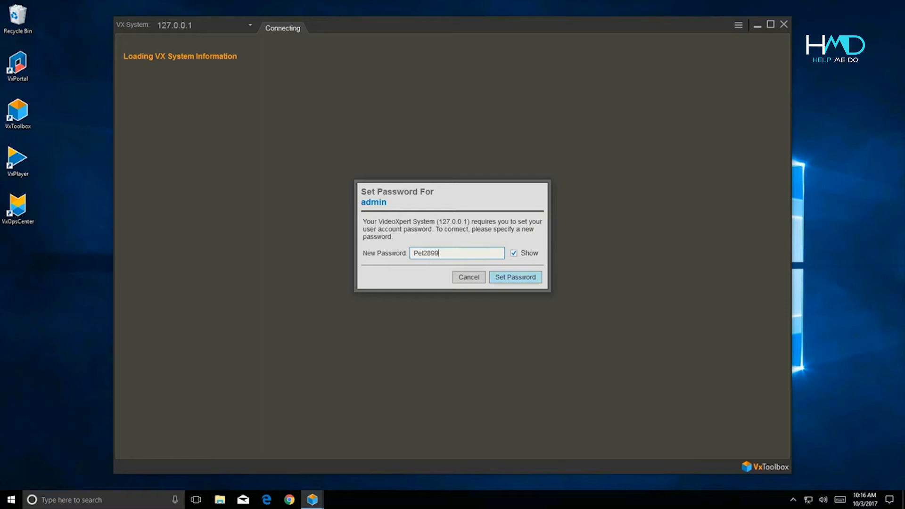
left_click(528, 277)
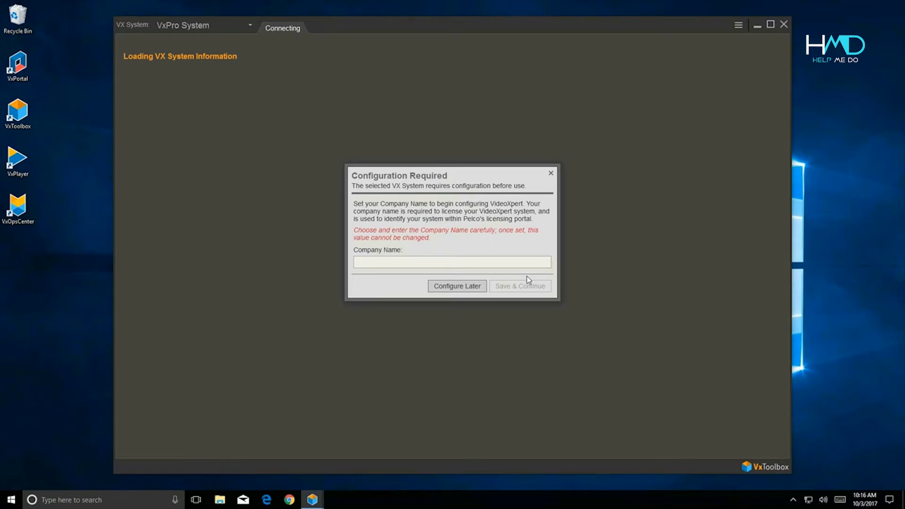
Enter Pelco as the Company Name and continue.
left_click(530, 264)
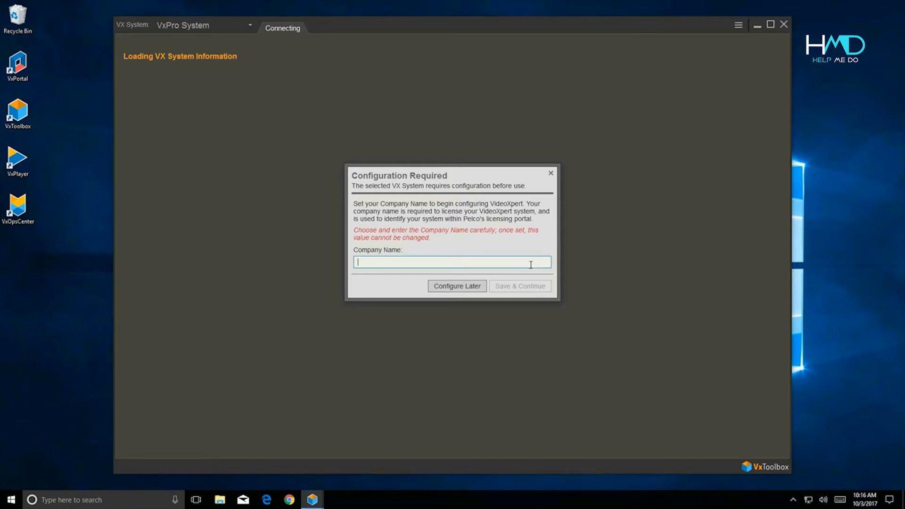
type("Pelco")
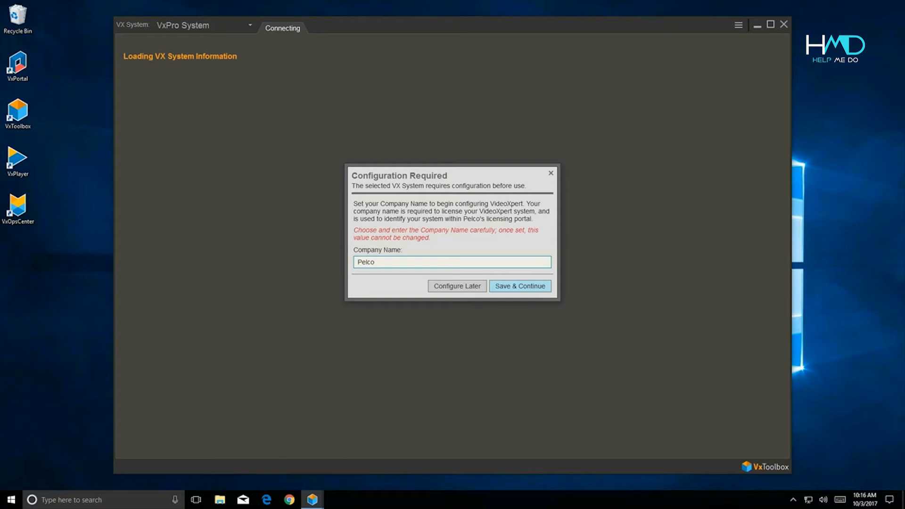
left_click(534, 289)
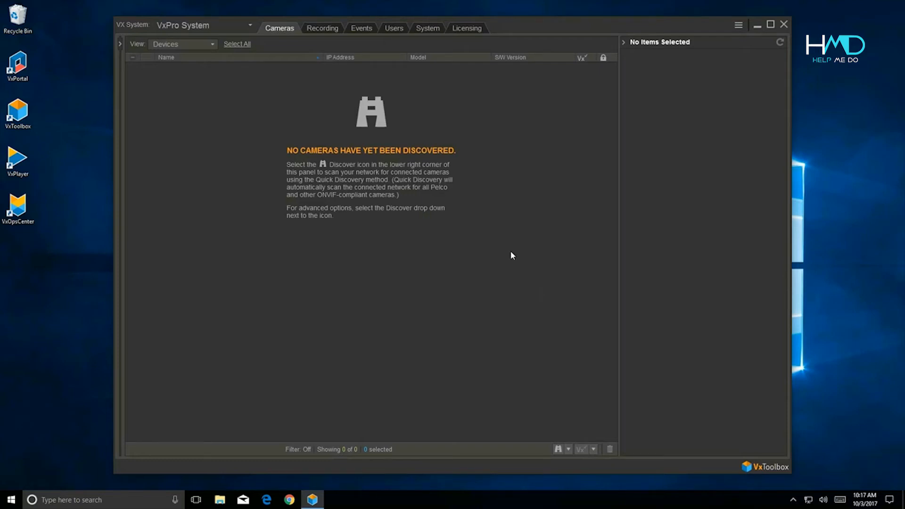
Set the NTP Server Address to 10.0.0.112 in System settings and save.
left_click(426, 28)
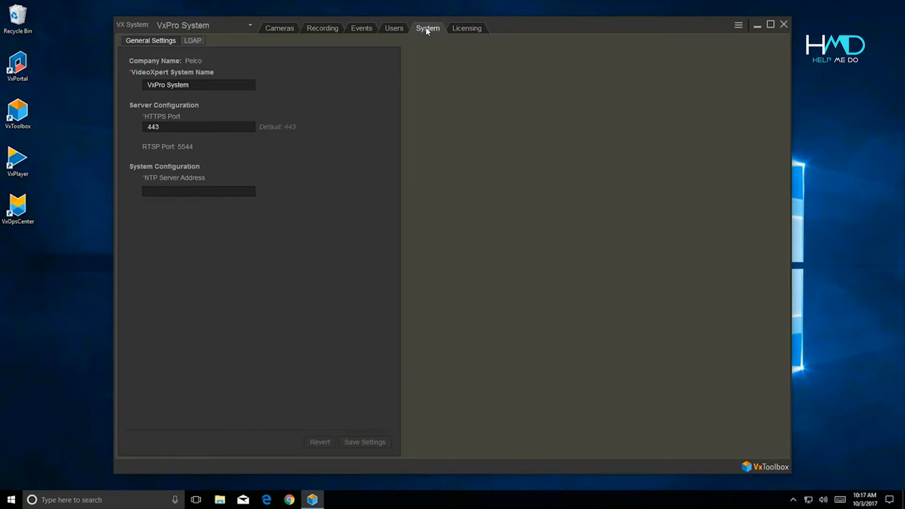
left_click(210, 192)
type("10.0.0.112")
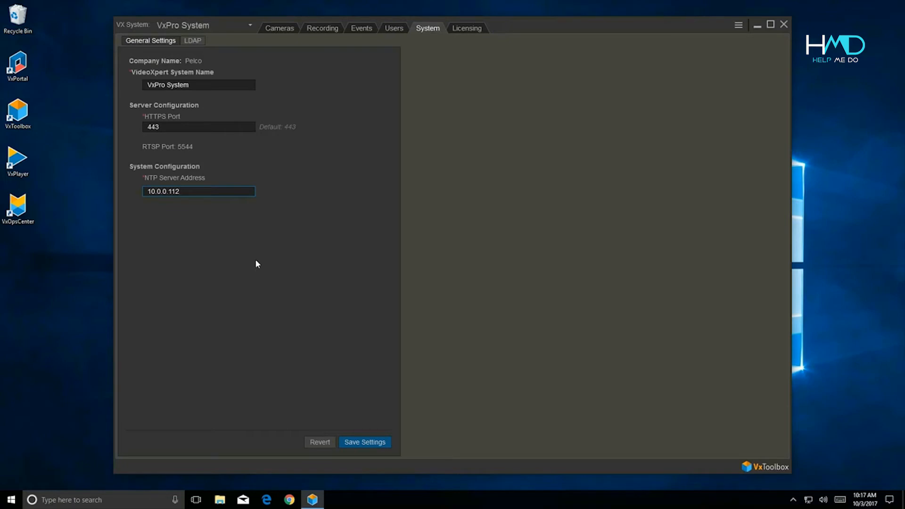
left_click(357, 441)
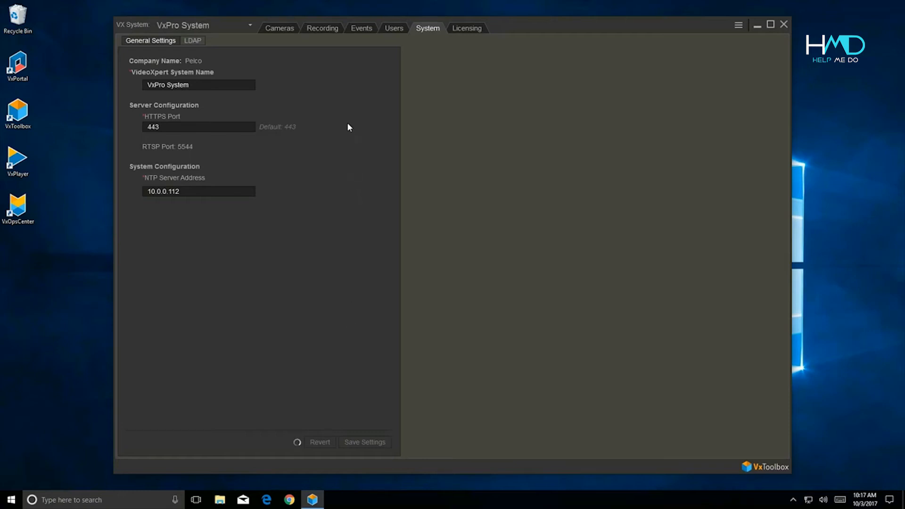
Discover the IMP519-1E camera at 10.0.0.158, add it, then view the Users list.
left_click(288, 27)
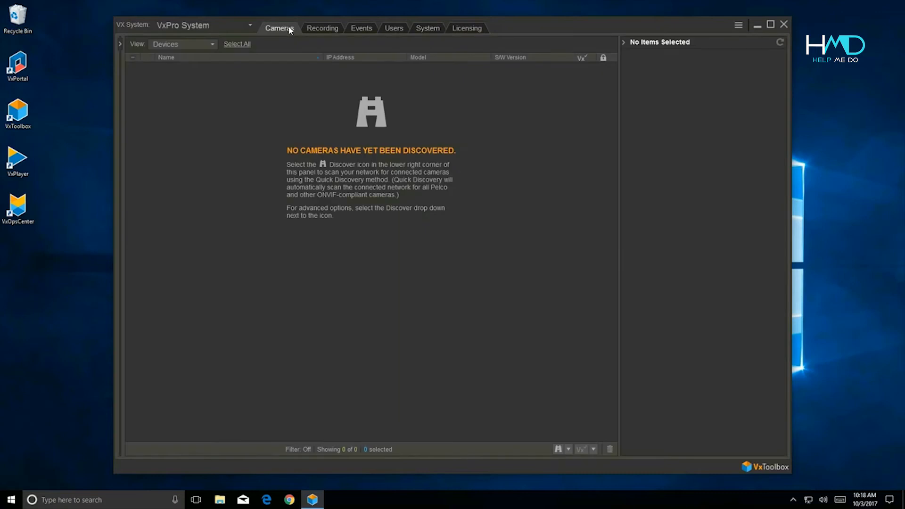
left_click(559, 450)
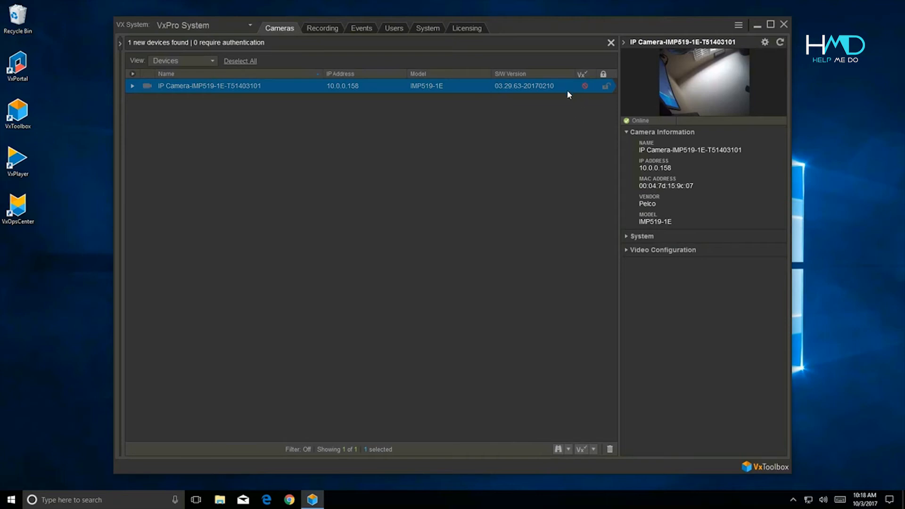
left_click(581, 449)
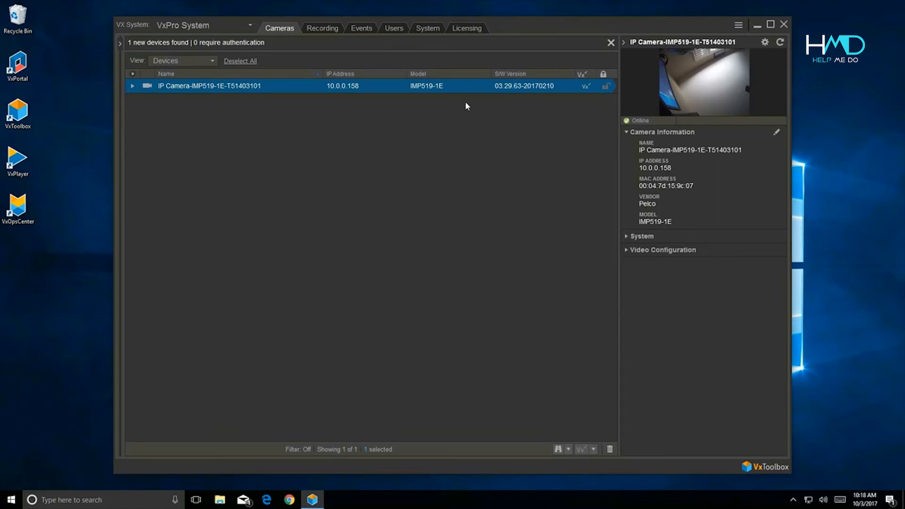
left_click(390, 29)
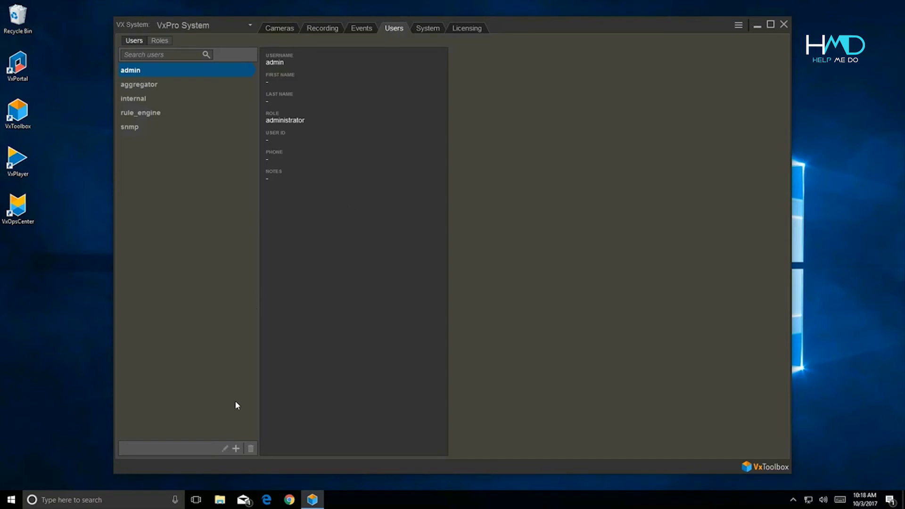
Add user Viewer with the person's first and last name, a password, and role user.
left_click(236, 449)
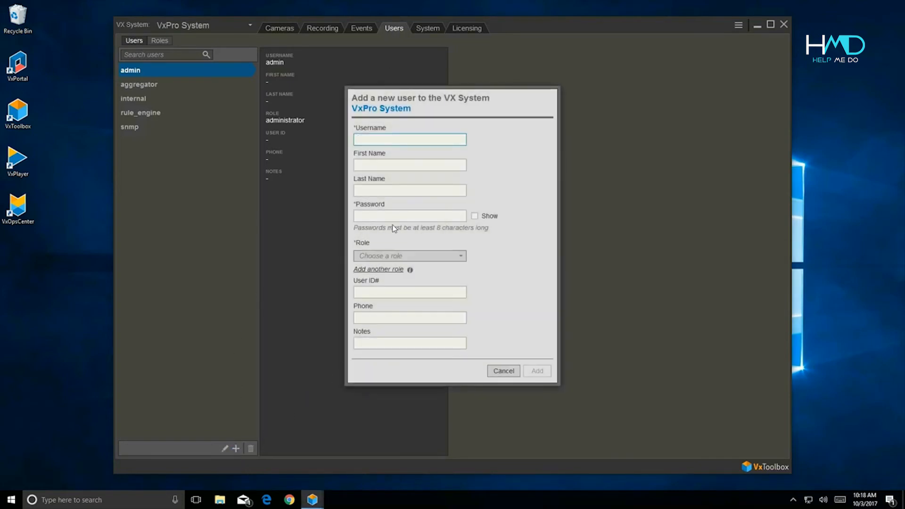
type("Viewer")
key("Tab")
key("Tab")
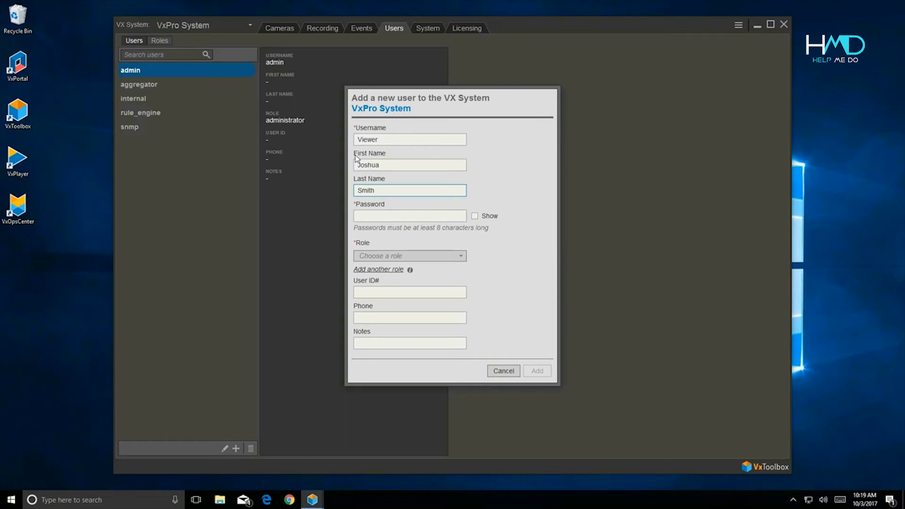
key("Tab")
type("**********")
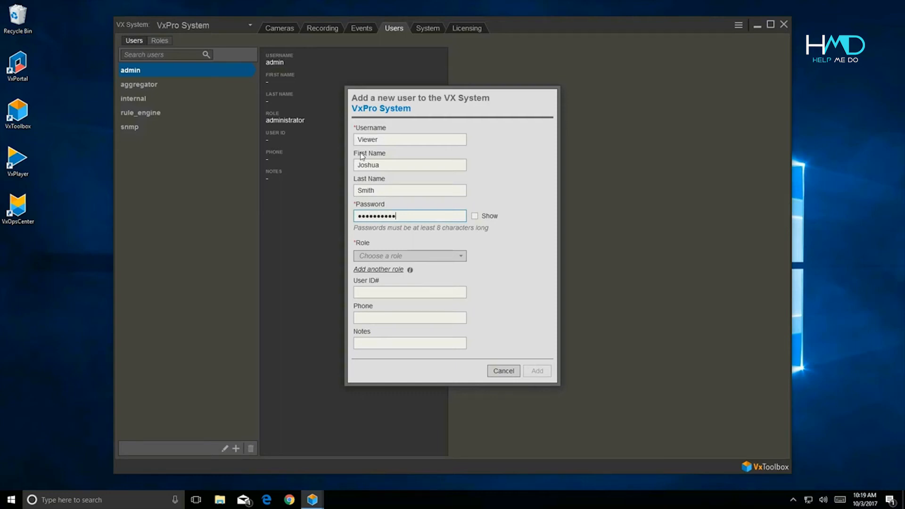
left_click(474, 216)
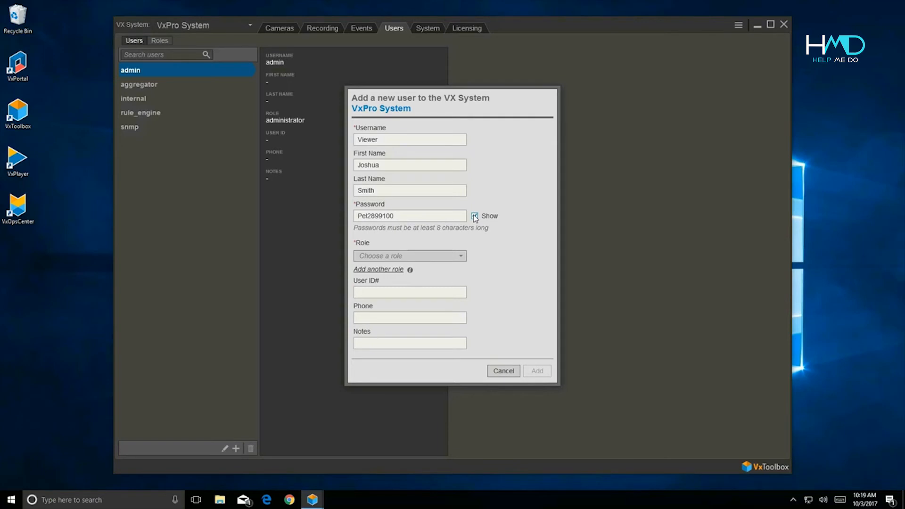
left_click(386, 257)
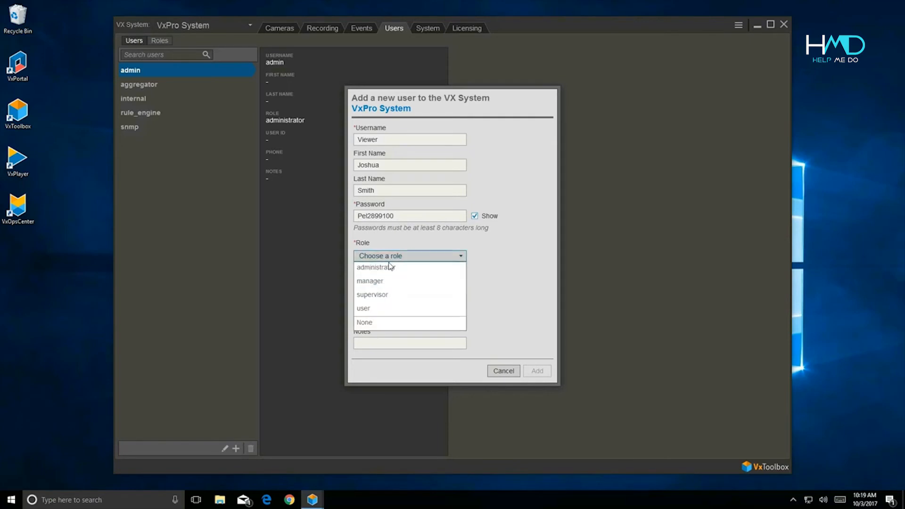
left_click(438, 308)
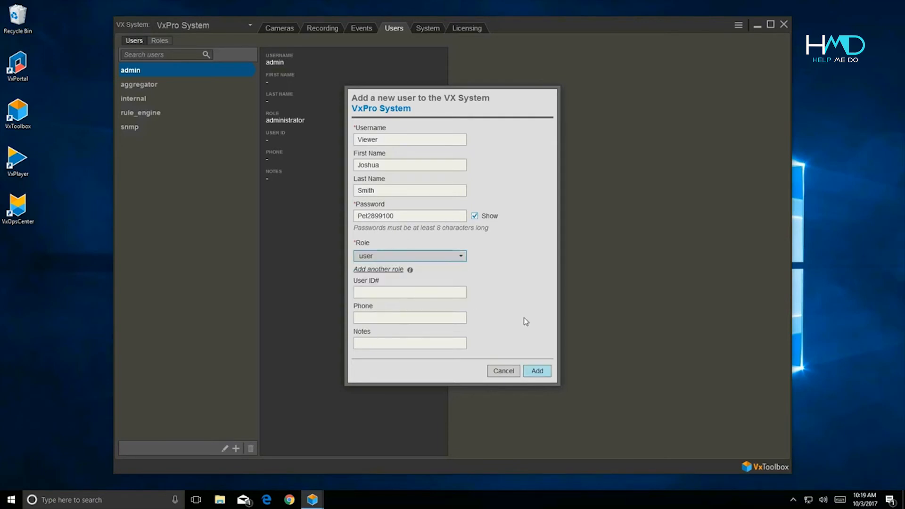
left_click(536, 372)
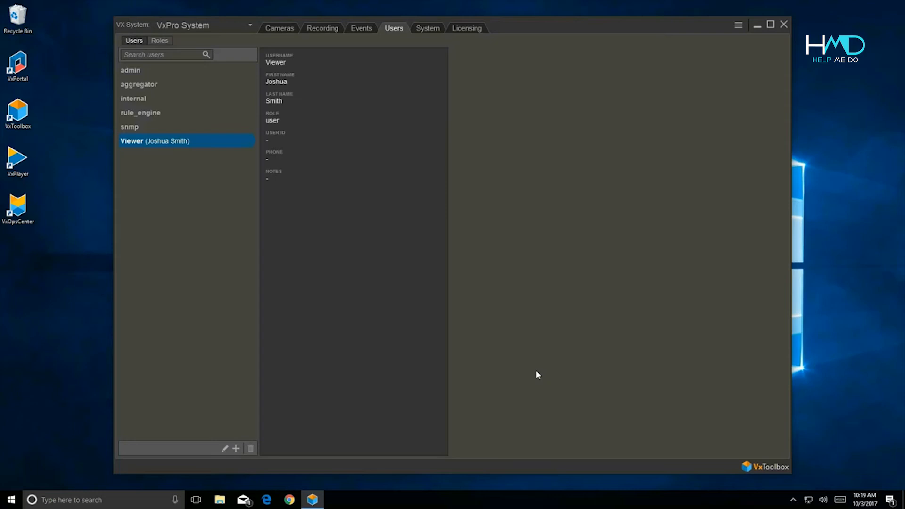
Exit VxToolbox and launch VxOpsCenter.
left_click(783, 24)
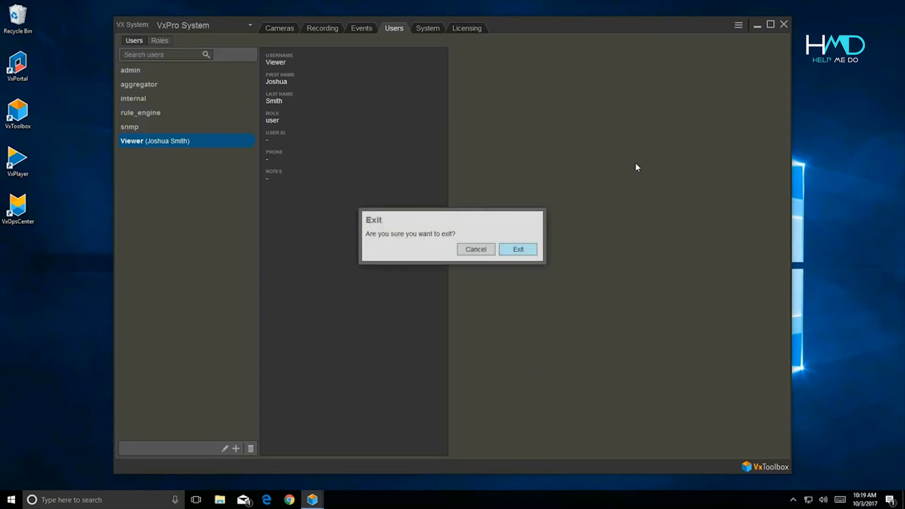
left_click(521, 249)
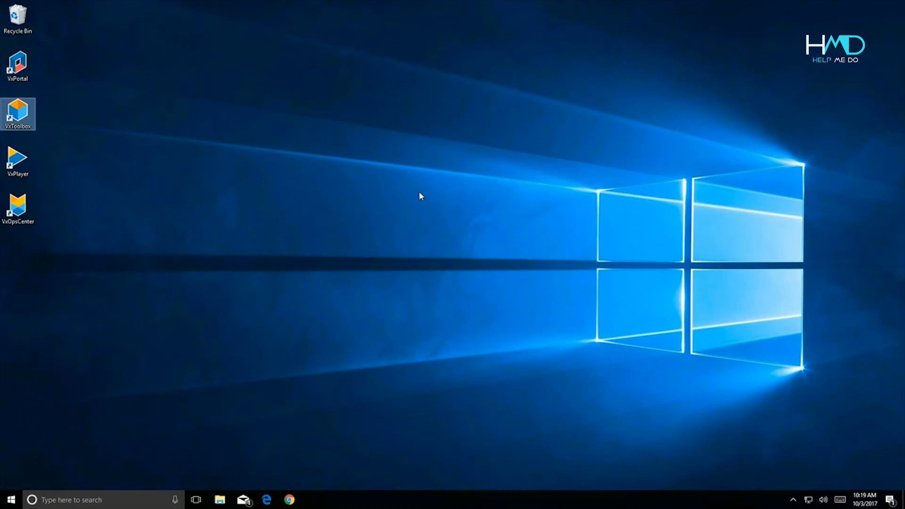
left_click(27, 211)
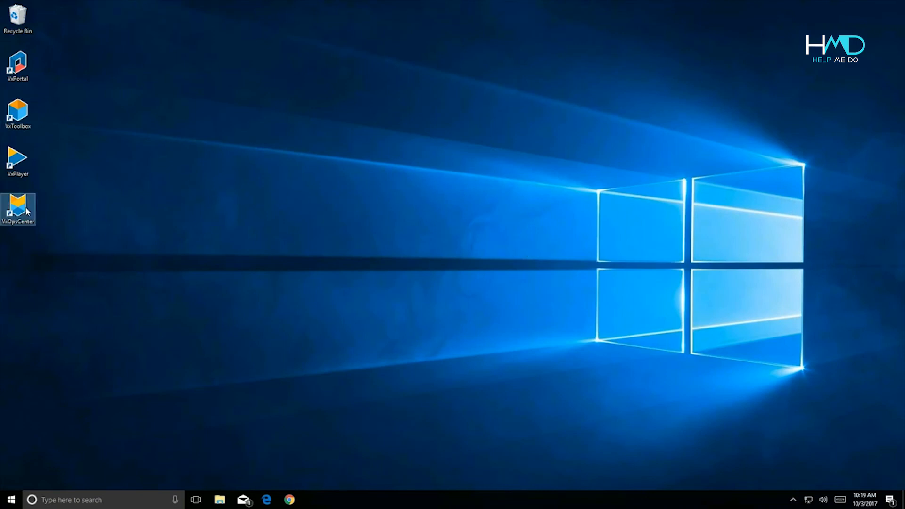
double_click(26, 211)
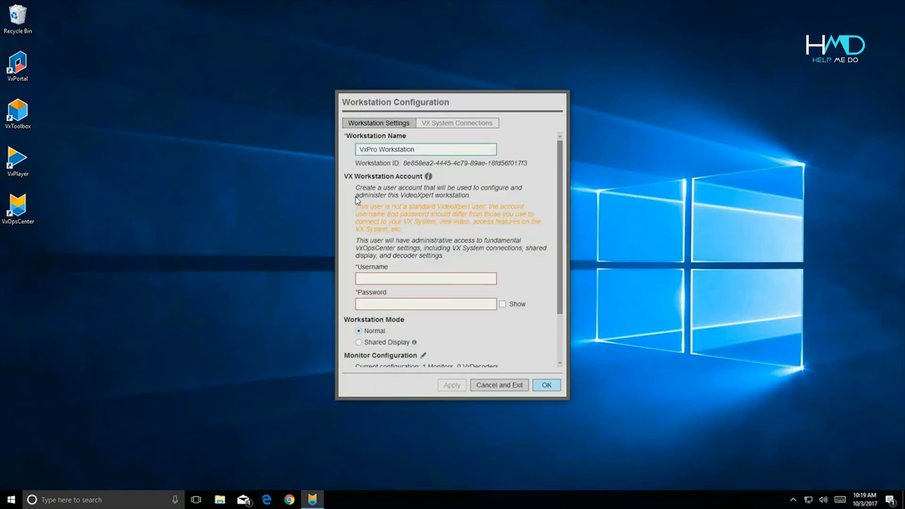
Configure the workstation's local admin account localadmin with a password and apply it.
left_click(422, 278)
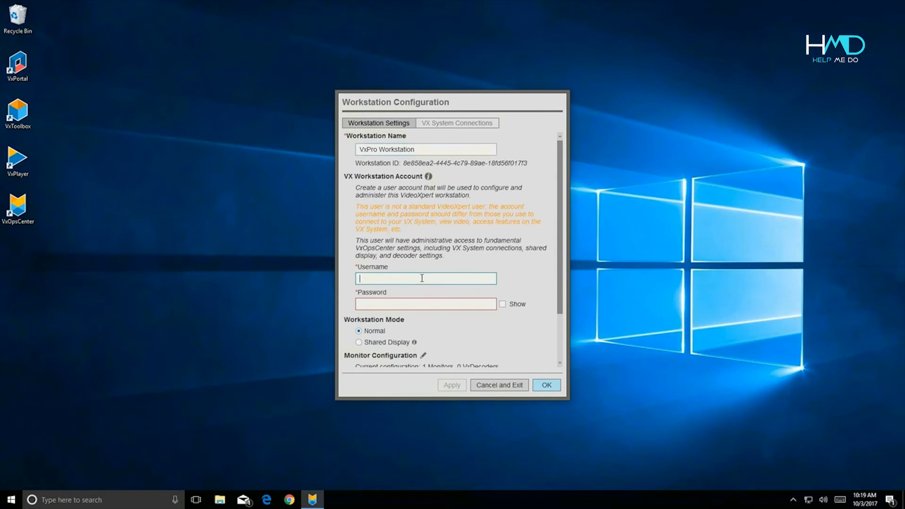
type("localadmin")
key("Tab")
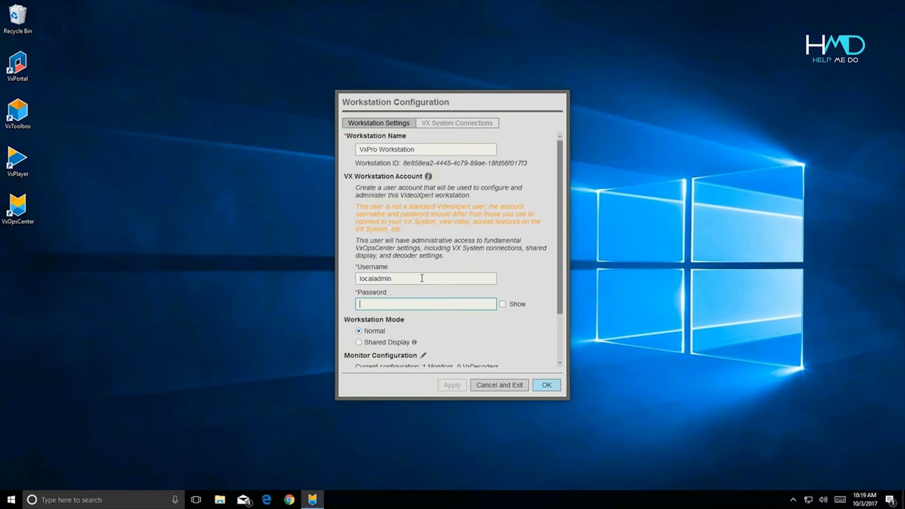
type("••••••")
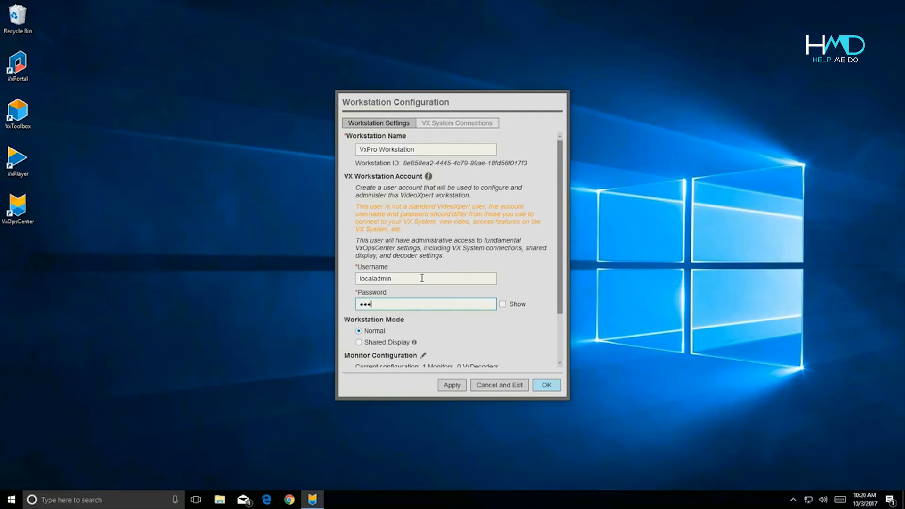
type("••••")
scroll(540, 231, "down", 3)
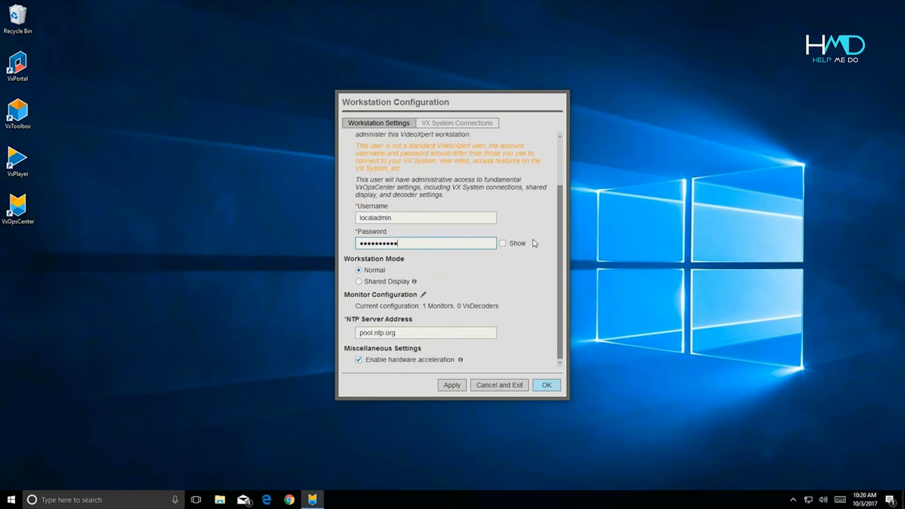
left_click(452, 385)
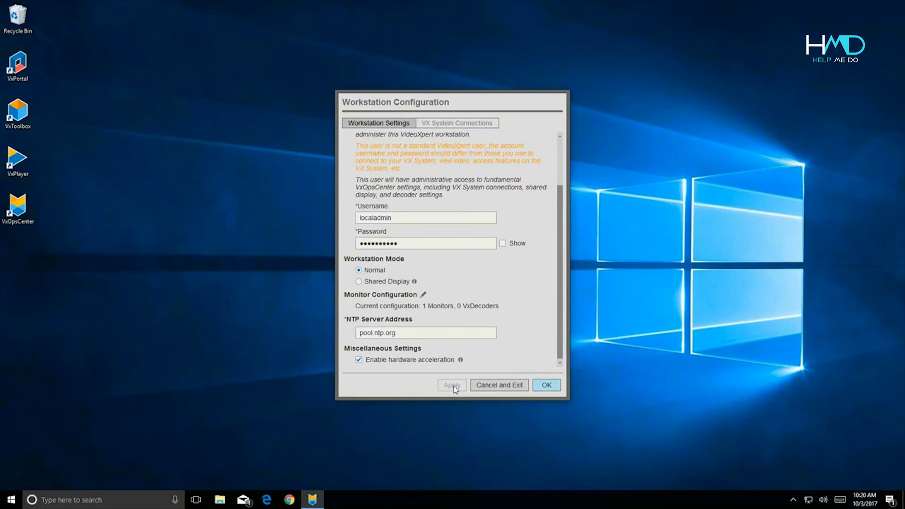
left_click(556, 387)
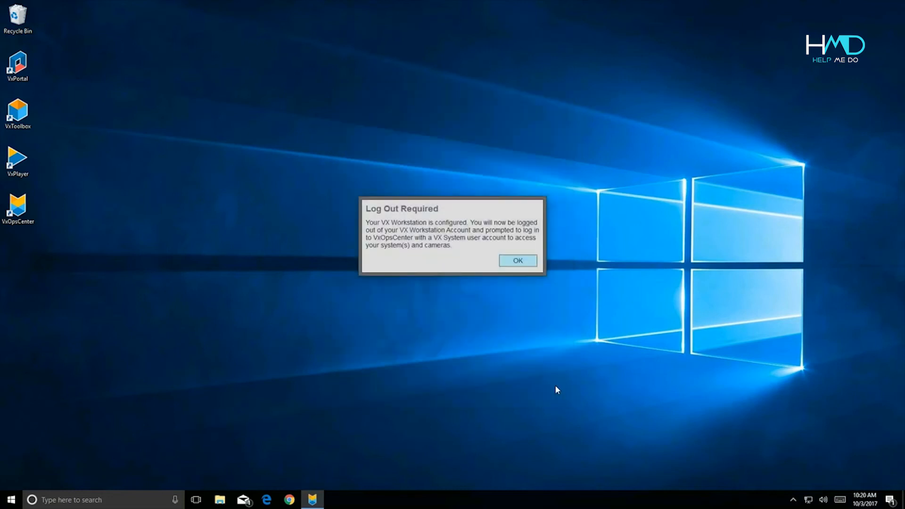
Dismiss the log-out notice, log in as admin, and drag the IP camera onto the top-left tile.
left_click(526, 265)
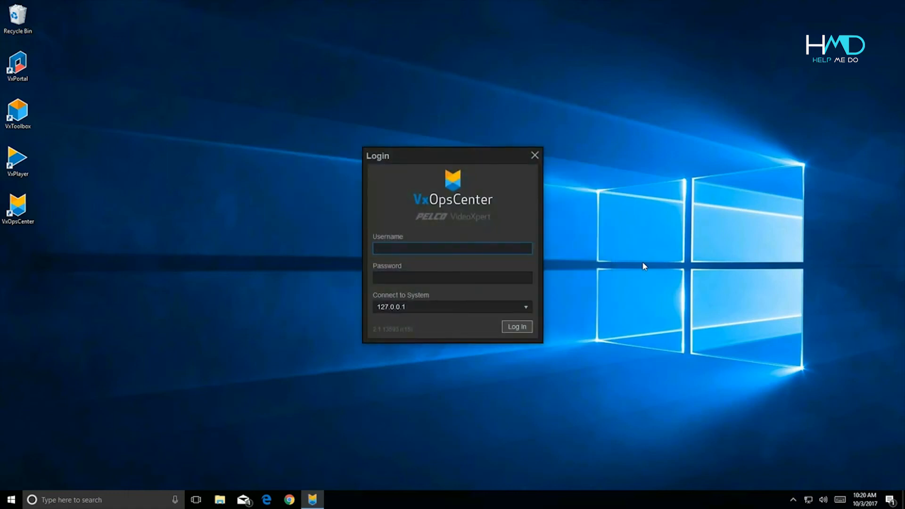
type("admin")
key("Tab")
type("•••")
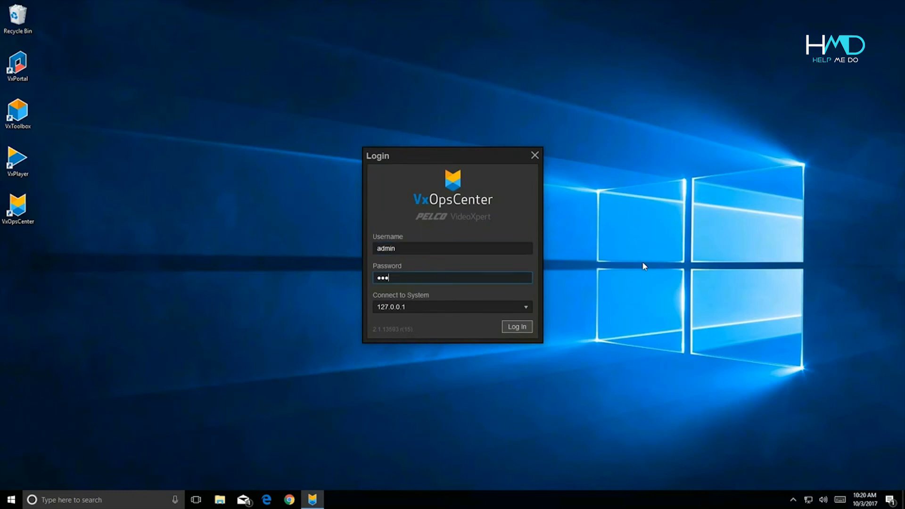
type("•••••••")
left_click(515, 327)
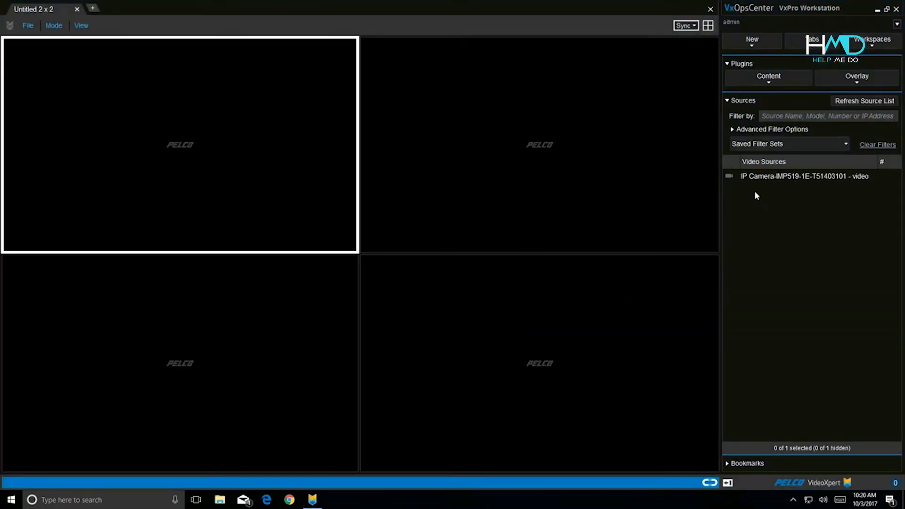
left_click_drag(763, 176, 263, 145)
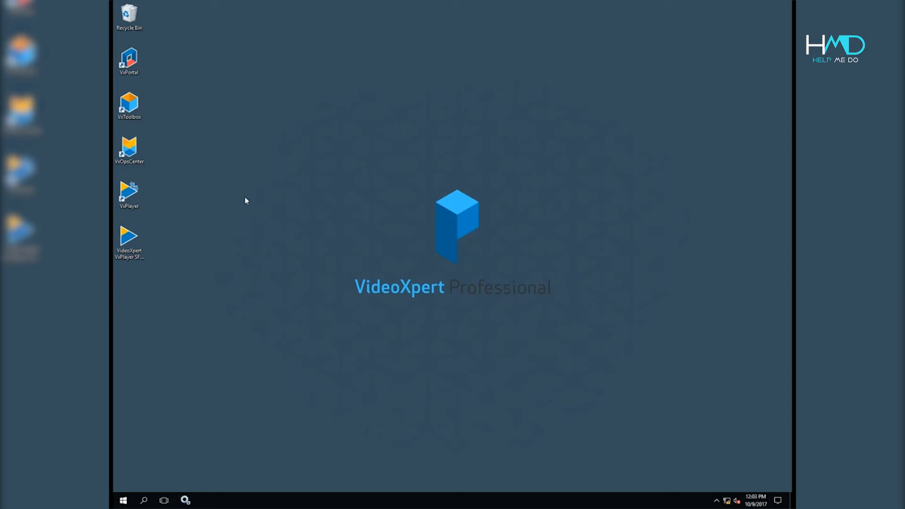
Launch VxOpsCenter from its desktop shortcut and log in with the admin username and password.
left_click(131, 154)
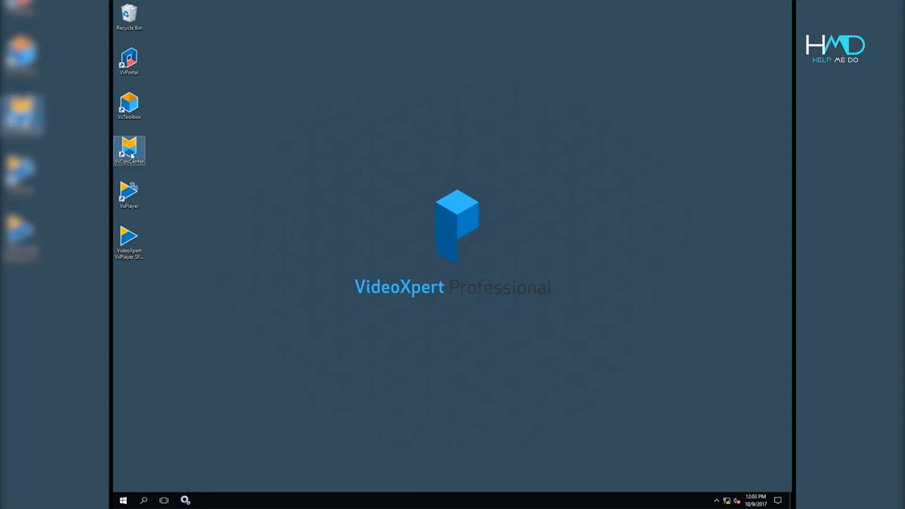
double_click(131, 154)
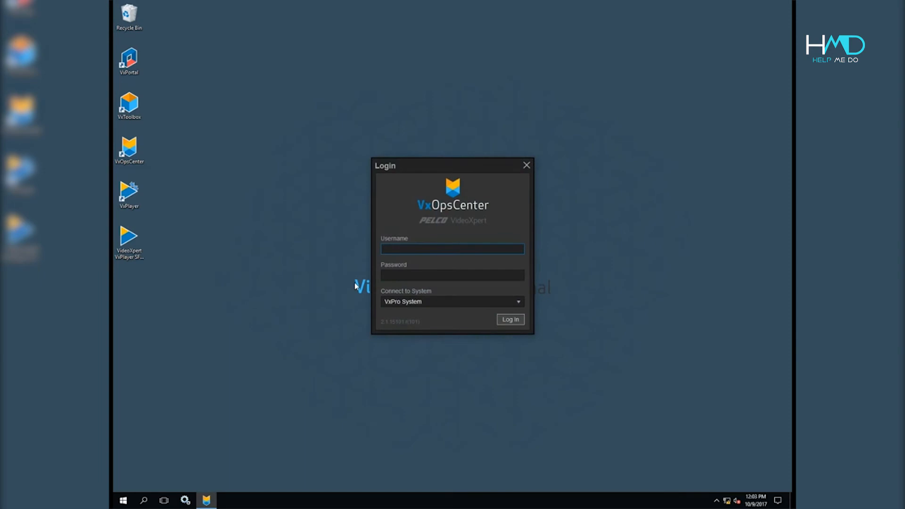
type("s")
key("BackSpace")
type("admin")
key("Tab")
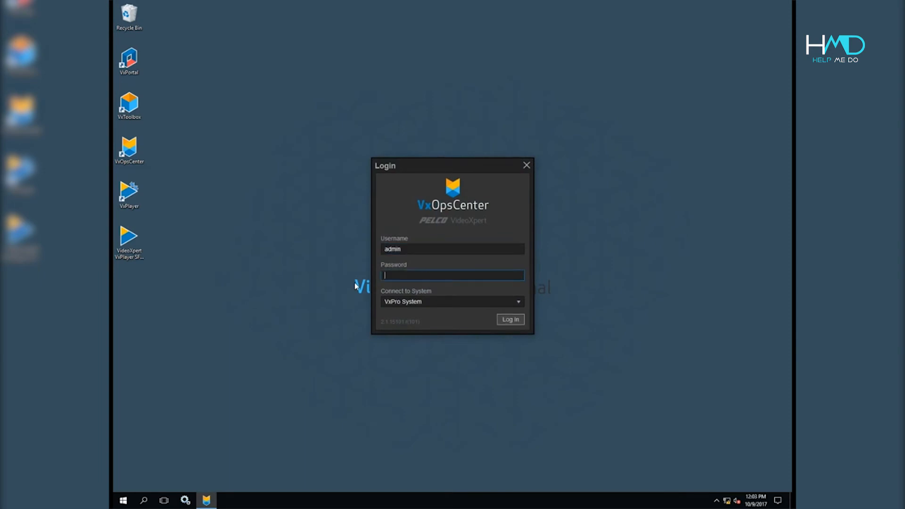
type("**********")
key("Return")
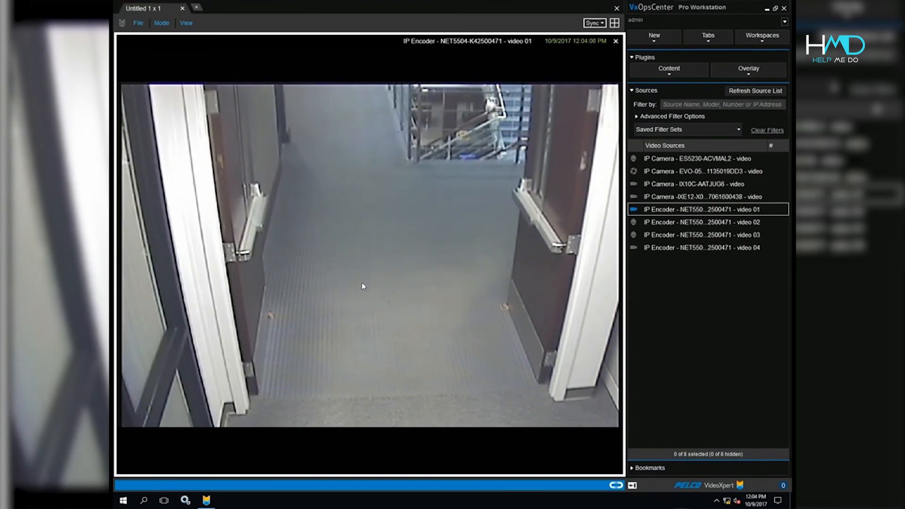
Open the video in a new investigation and add a first trimmed clip to the Untitled-1 playlist.
mouse_move(309, 345)
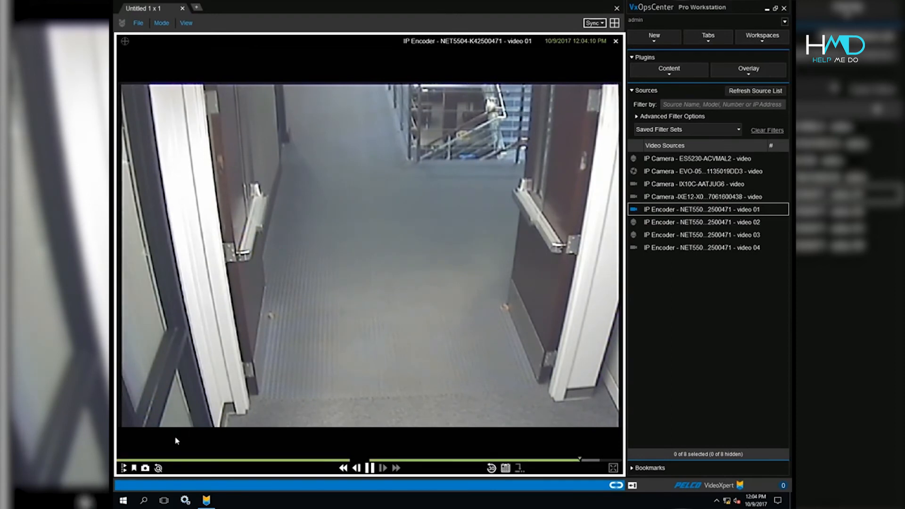
left_click(158, 468)
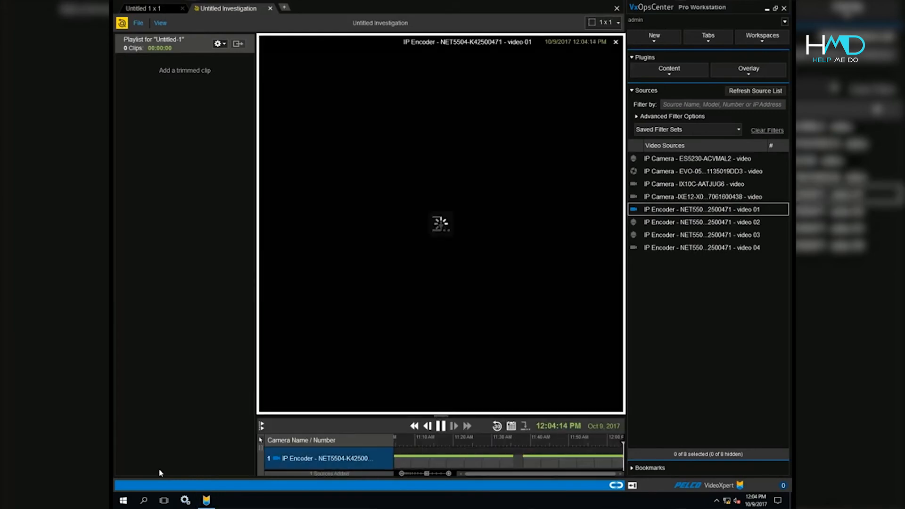
mouse_move(405, 373)
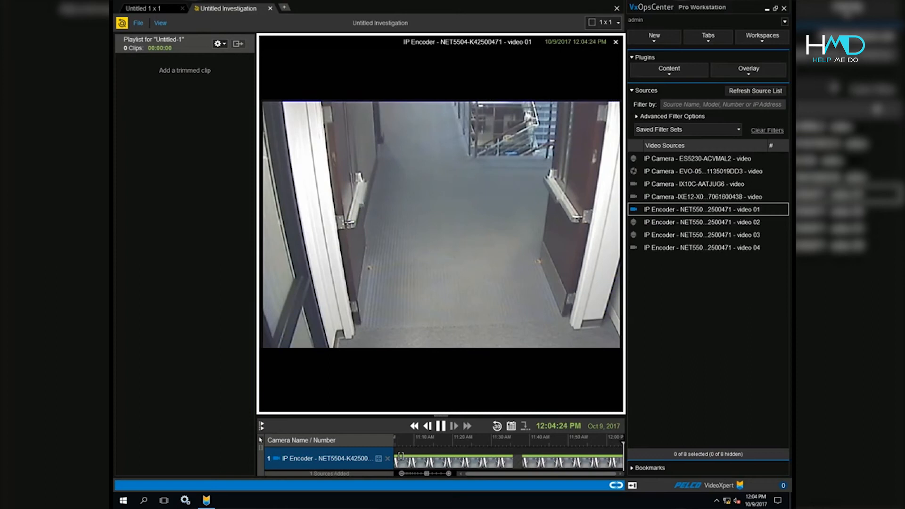
left_click(400, 456)
left_click(405, 460)
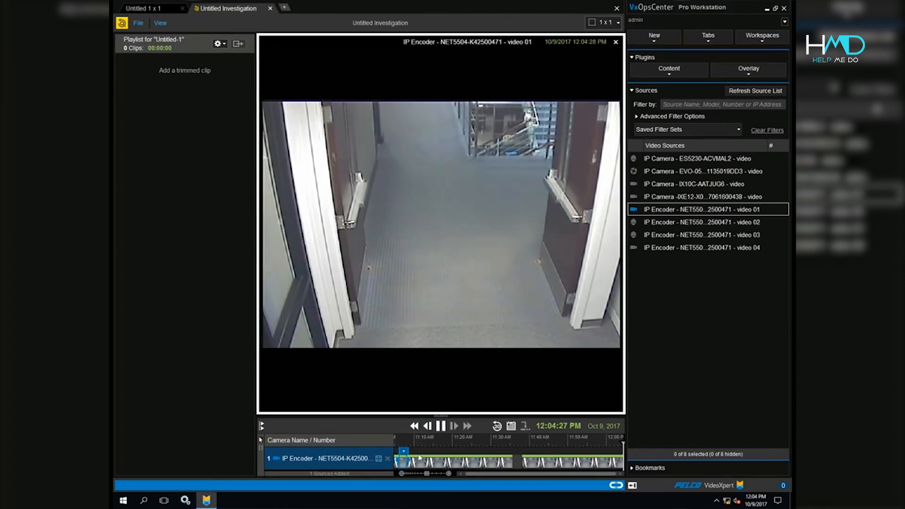
right_click(419, 457)
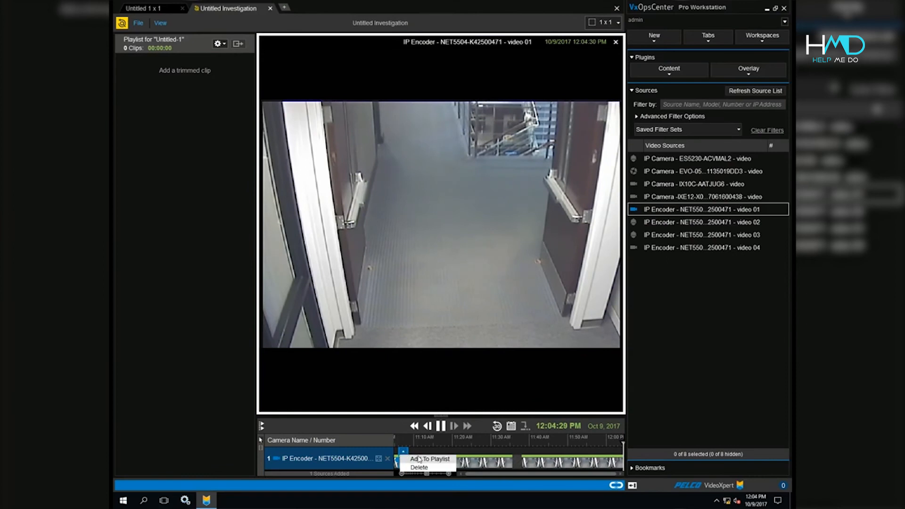
left_click(424, 458)
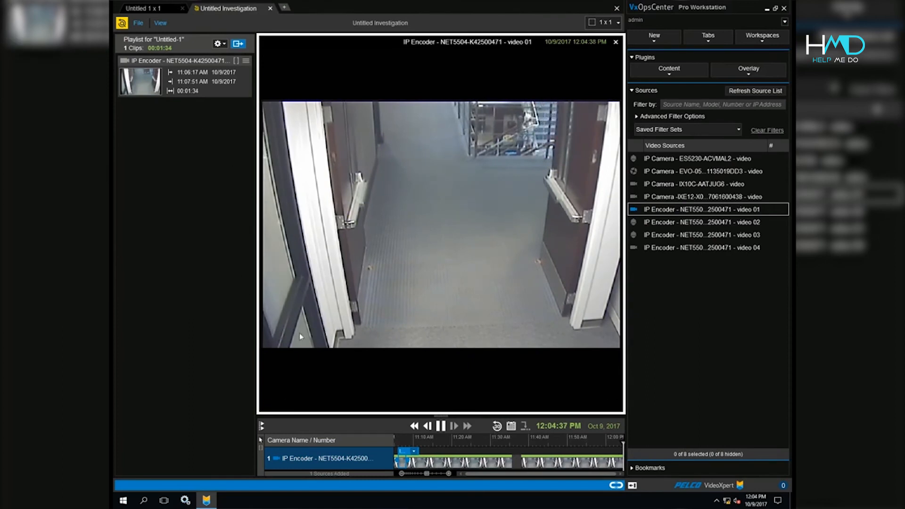
Add the 11:16:55–11:19:22 and 11:25:43–11:27:42 clips to the playlist.
double_click(442, 459)
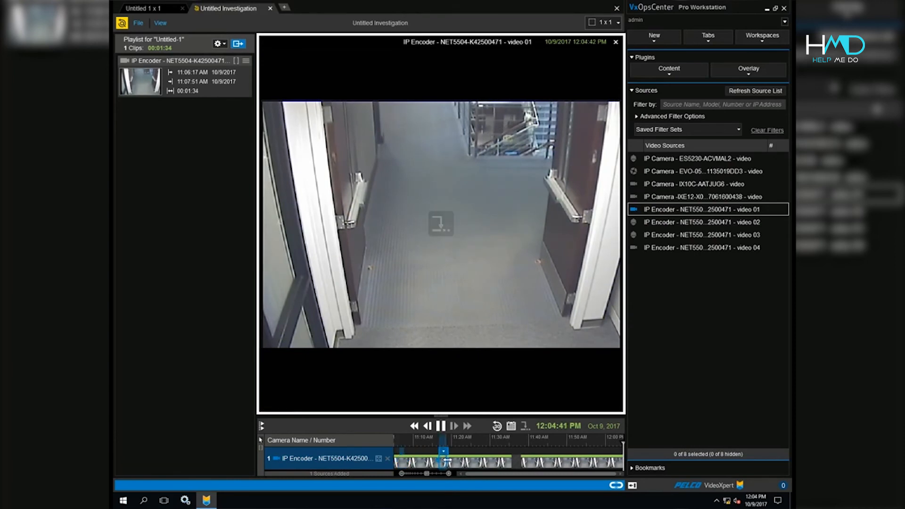
left_click(446, 452)
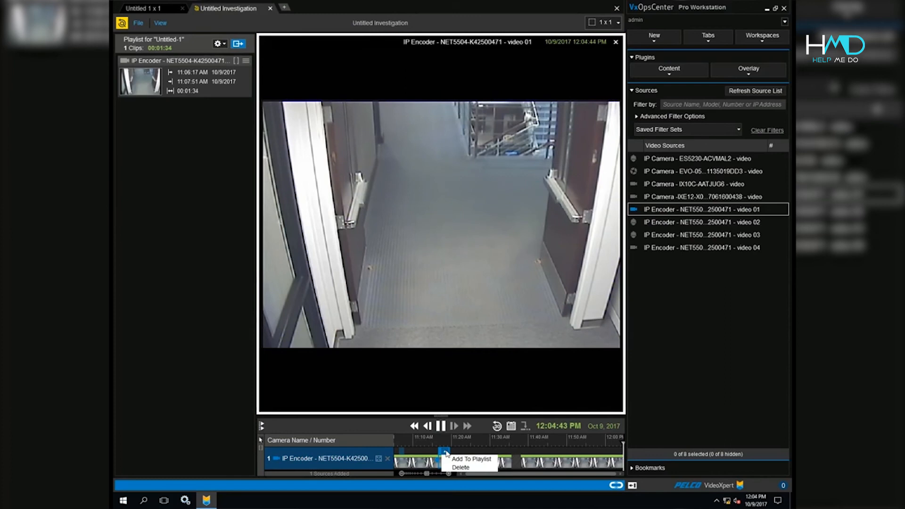
left_click(471, 458)
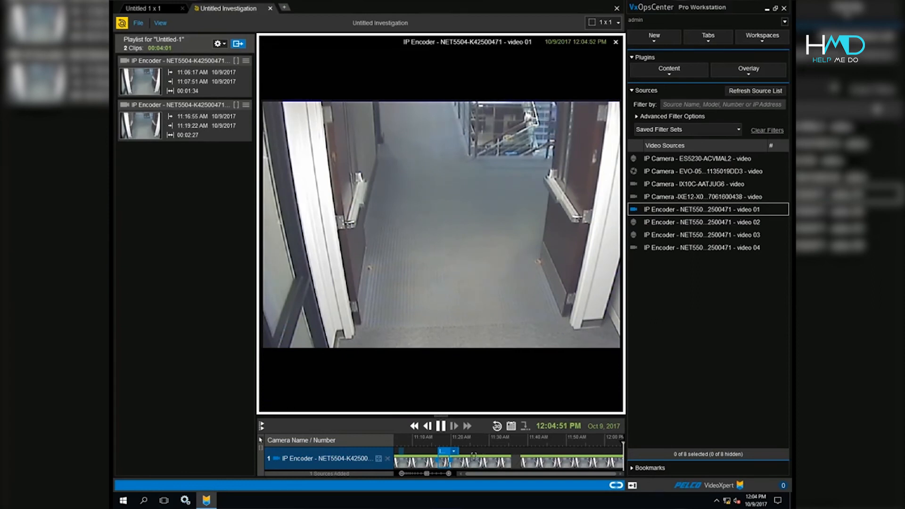
left_click(479, 459)
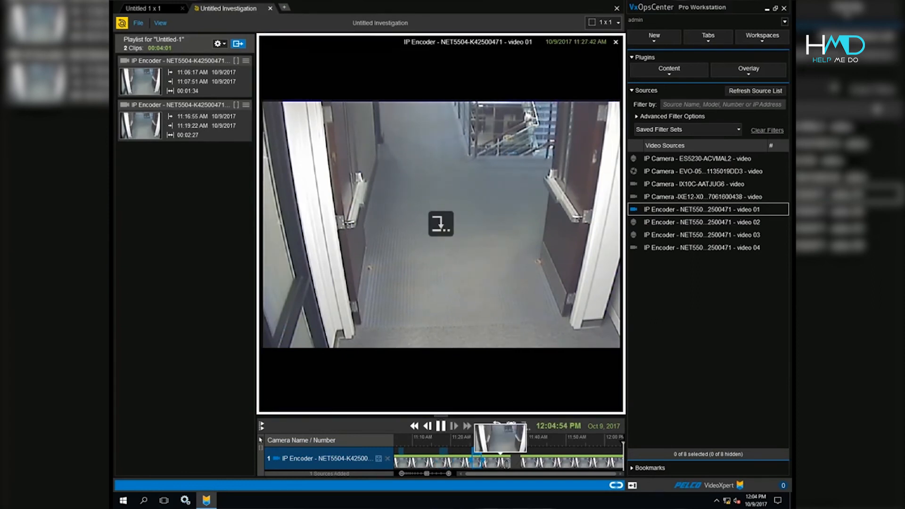
right_click(495, 464)
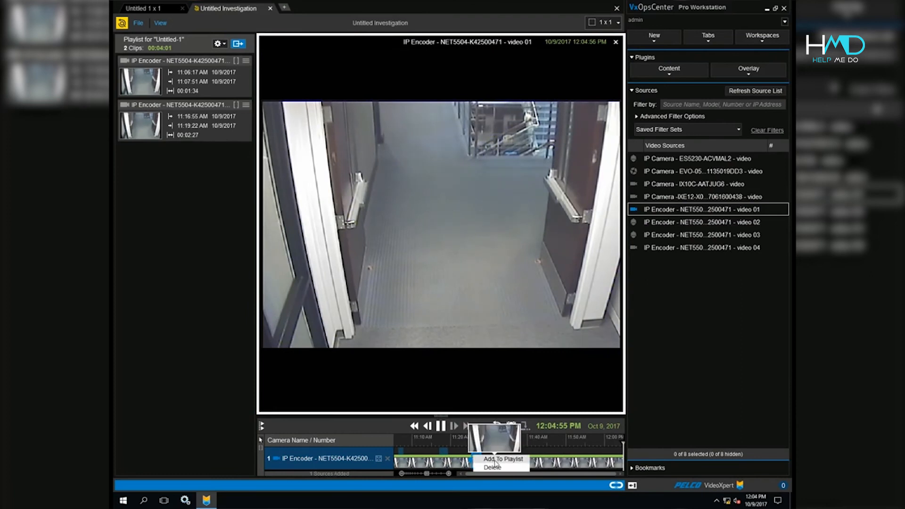
left_click(501, 459)
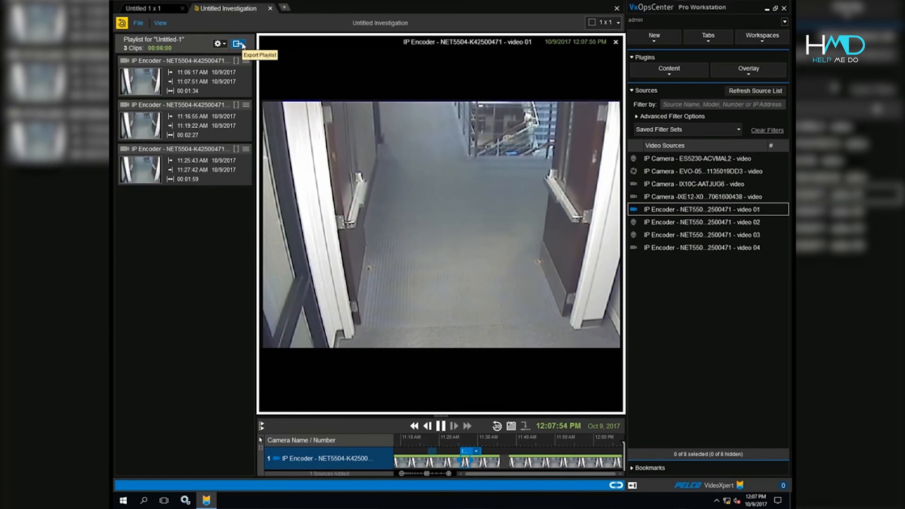
Export the playlist under the name 'main entrance' and open the list of exports.
left_click(238, 43)
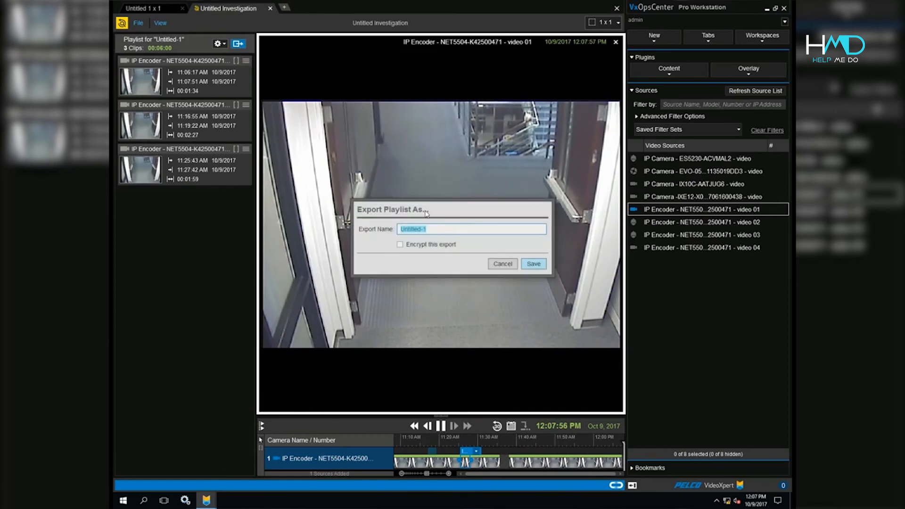
type("main entrance")
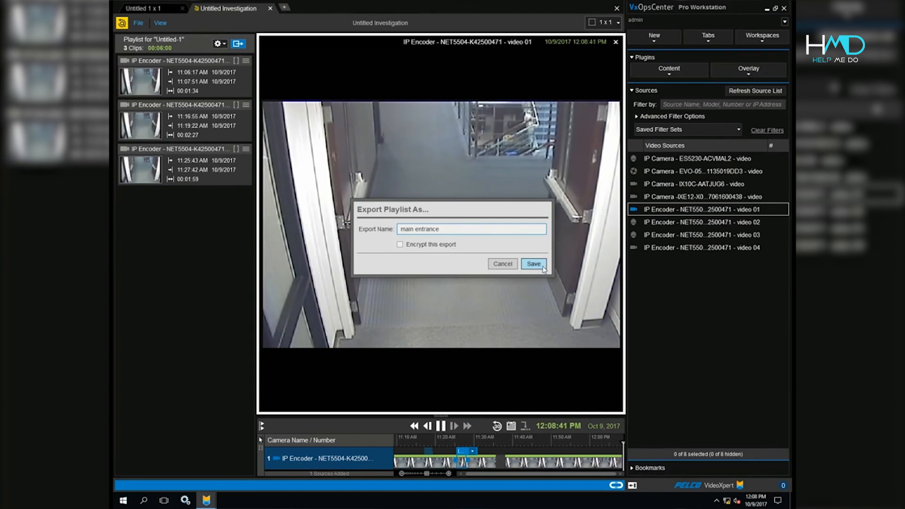
left_click(542, 266)
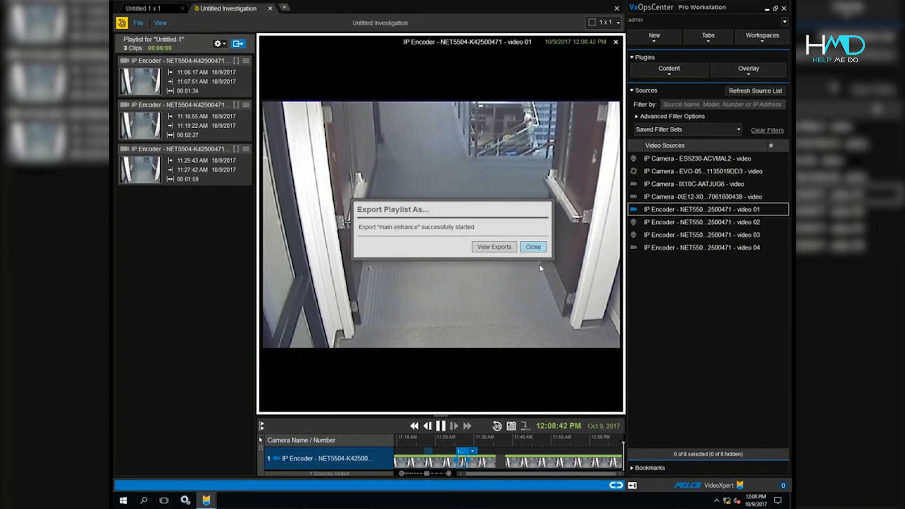
left_click(507, 248)
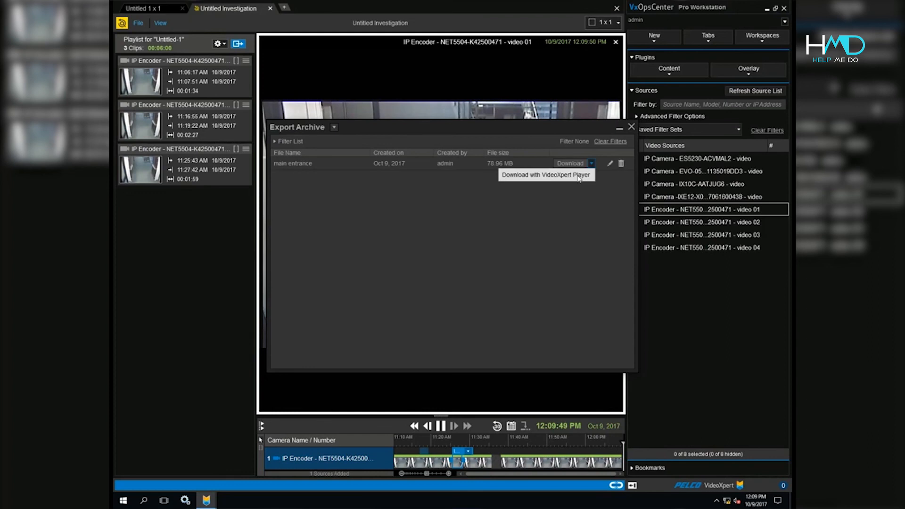
Download the main entrance export with VideoXpert Player as a zip to the Desktop and locate it in File Explorer.
left_click(579, 179)
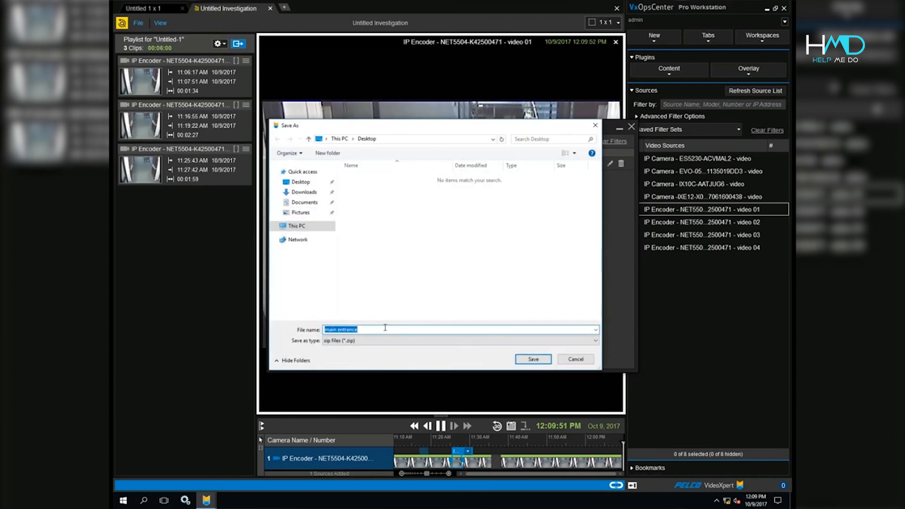
left_click(532, 359)
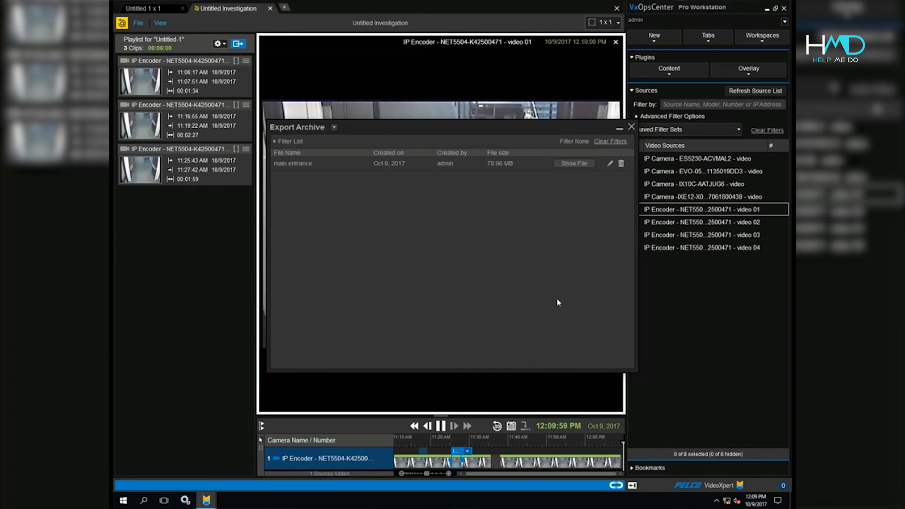
left_click(575, 165)
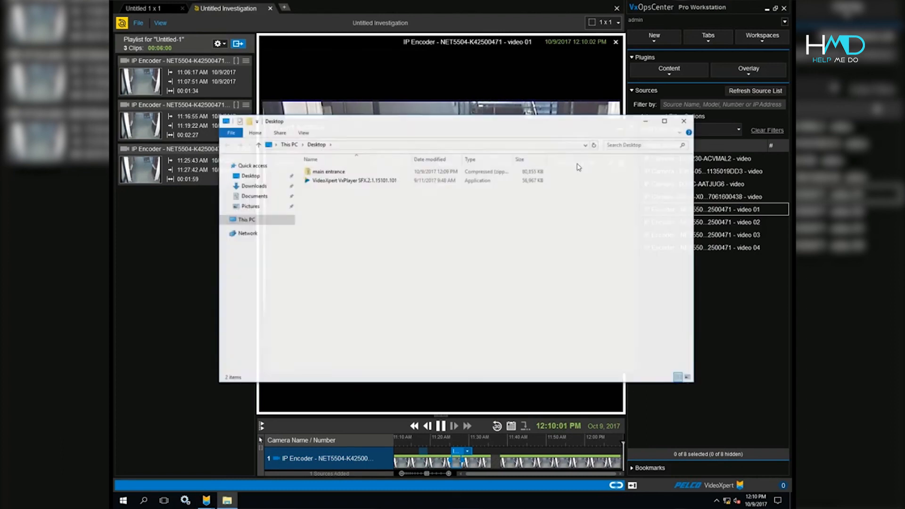
left_click(340, 172)
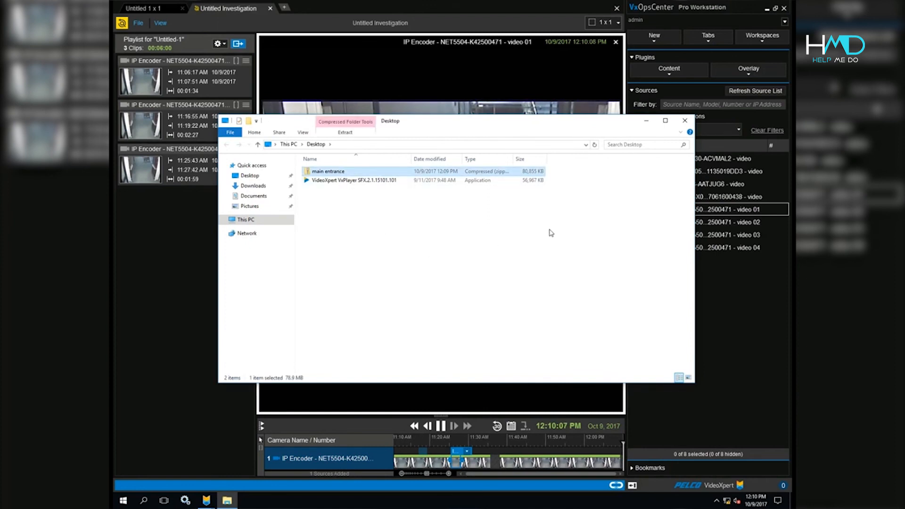
left_click(685, 121)
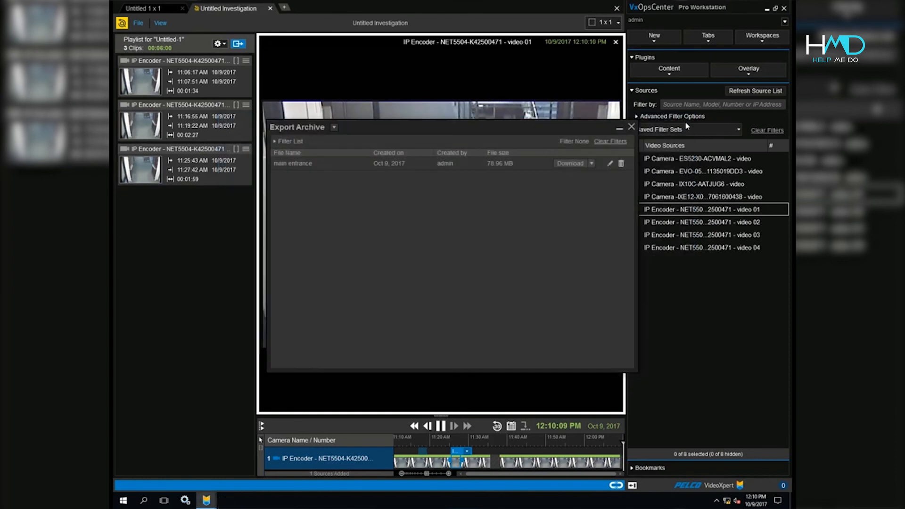
Close the Export Archive and the Untitled Investigation tab, then minimize VxOpsCenter.
left_click(631, 126)
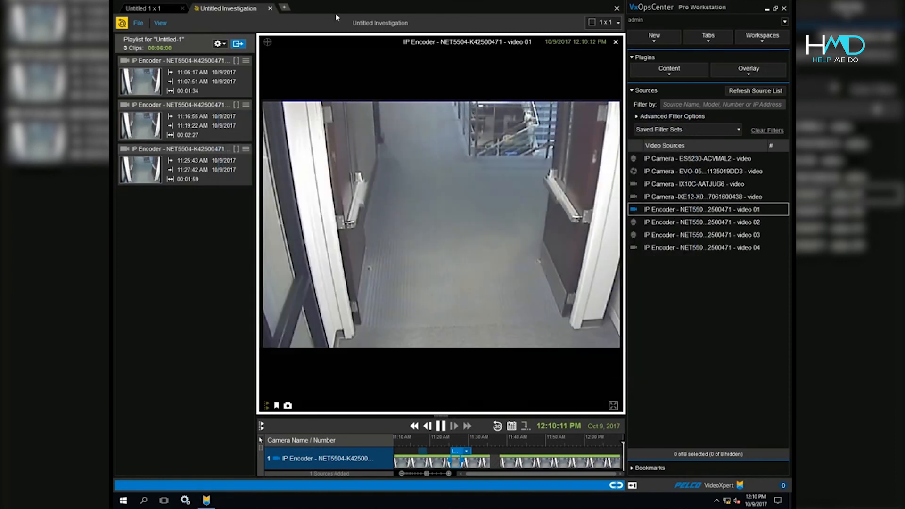
left_click(270, 8)
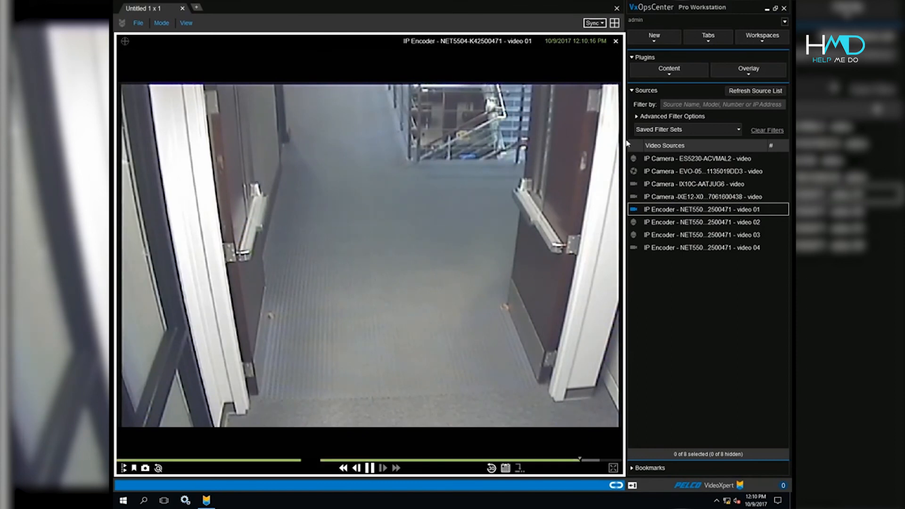
left_click(766, 8)
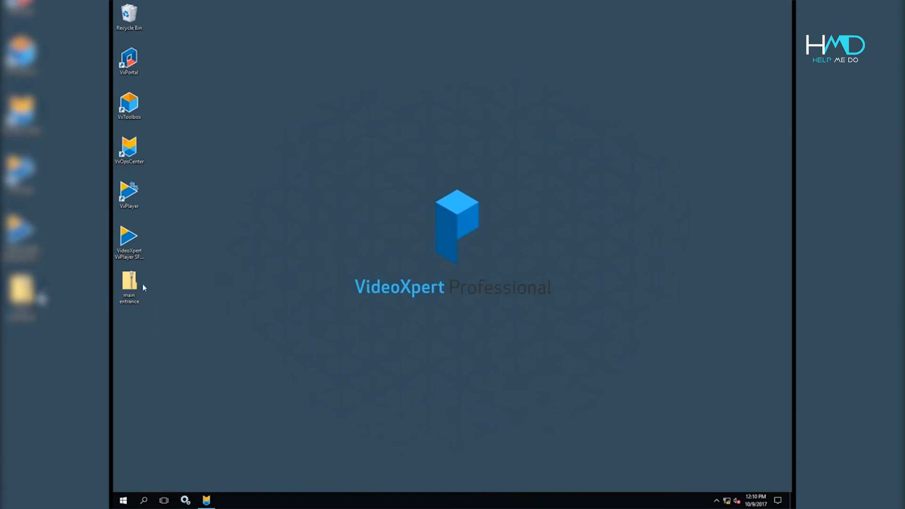
left_click_drag(113, 262, 156, 314)
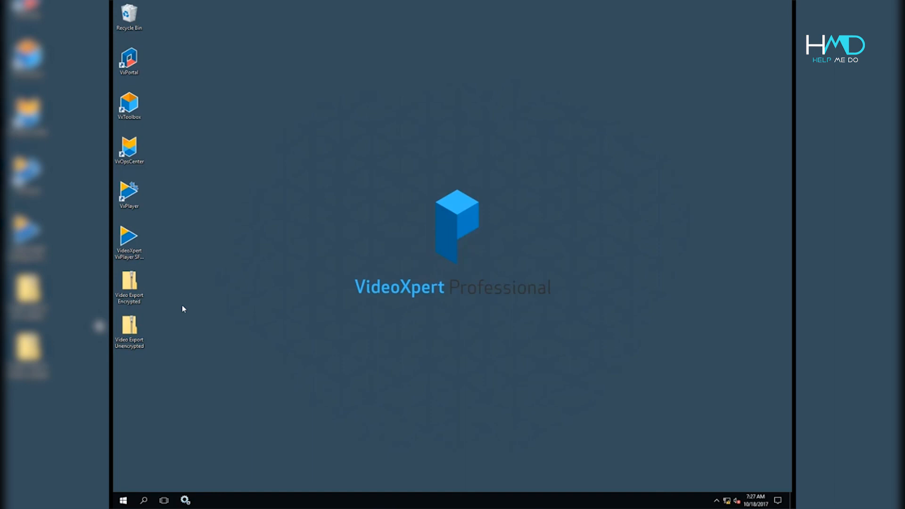
left_click(135, 283)
left_click(134, 238)
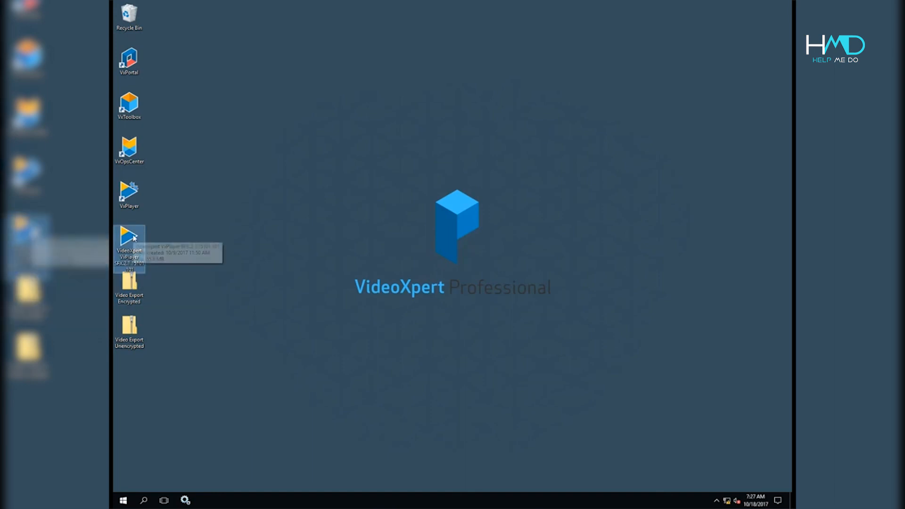
Launch VxPlayer SFX, open Video Export Encrypted and unlock it with its password.
double_click(134, 238)
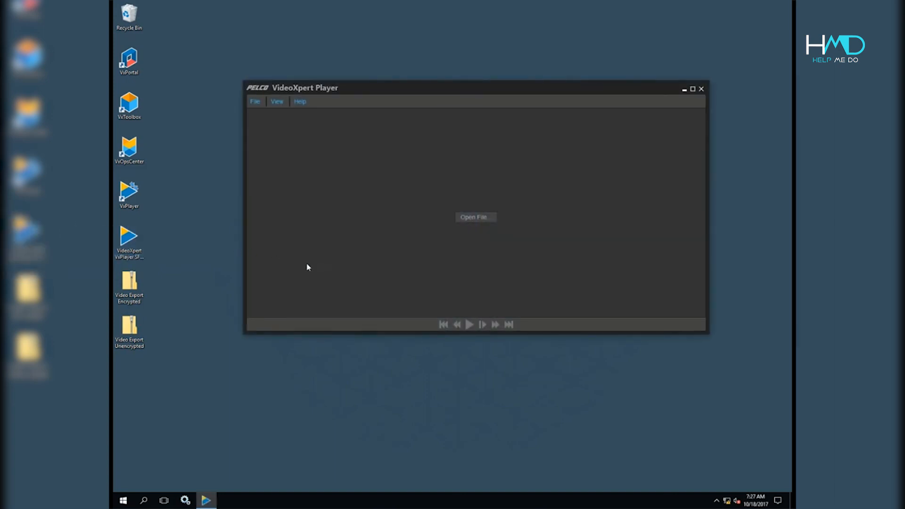
left_click(477, 217)
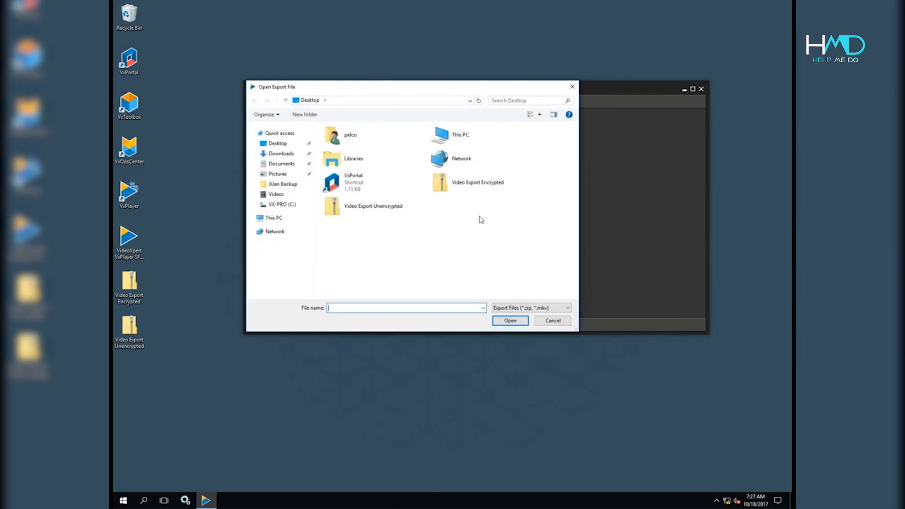
left_click(465, 190)
left_click(496, 324)
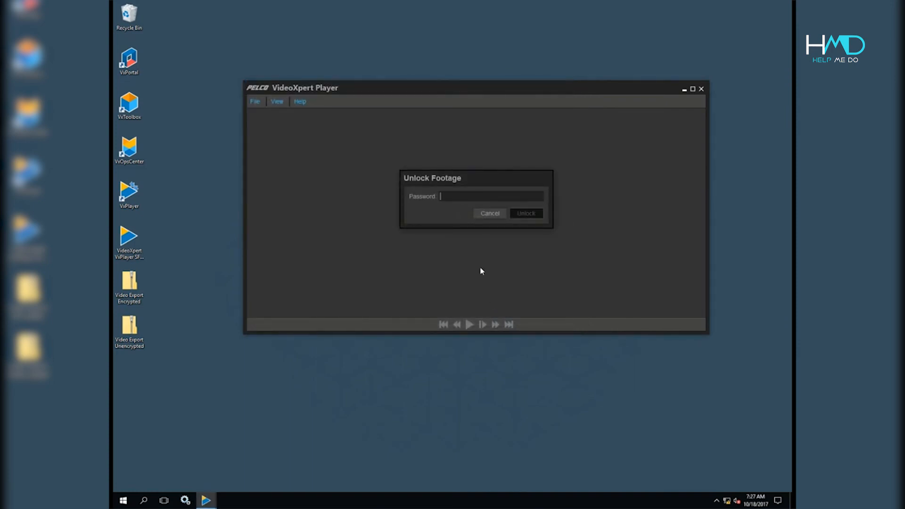
type("**********")
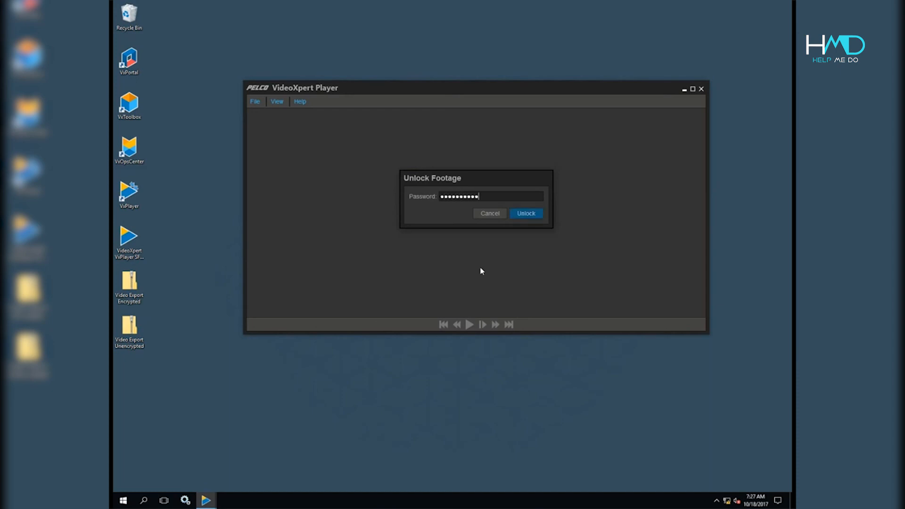
left_click(523, 217)
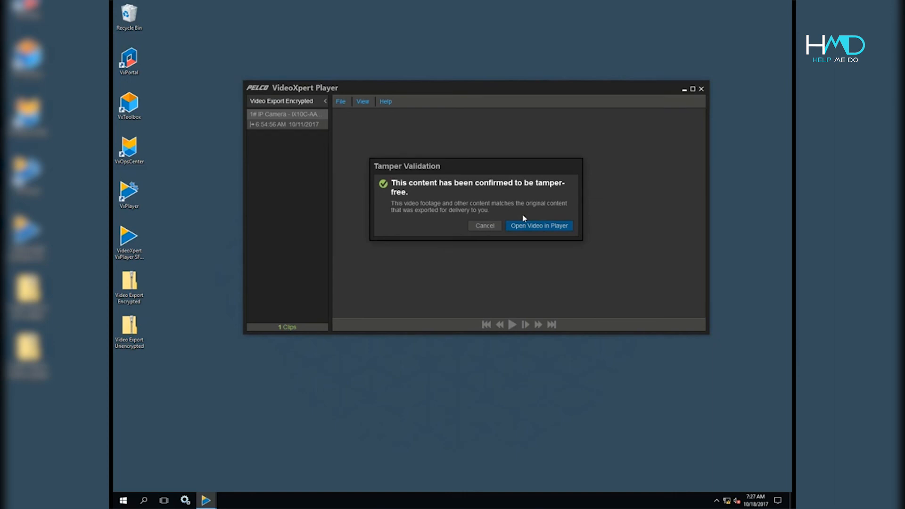
Play the validated tamper-free video, then close VideoXpert Player.
left_click(540, 226)
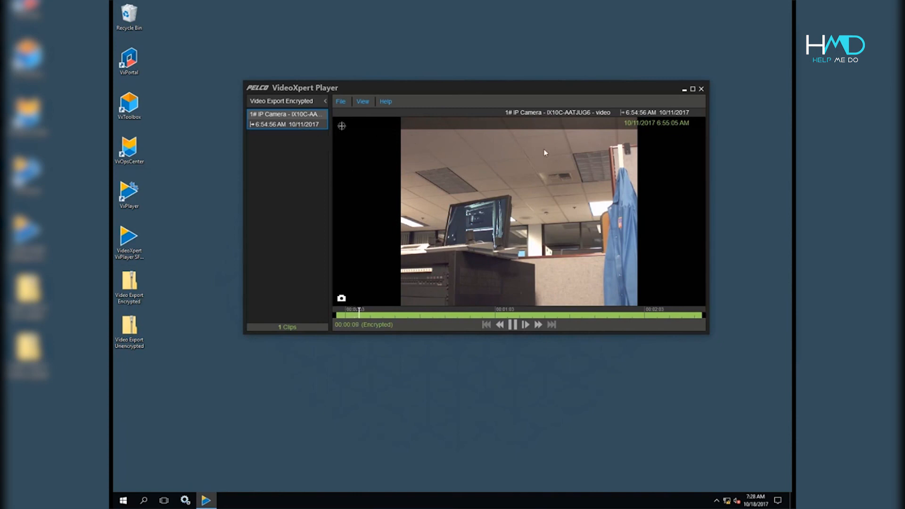
left_click(701, 92)
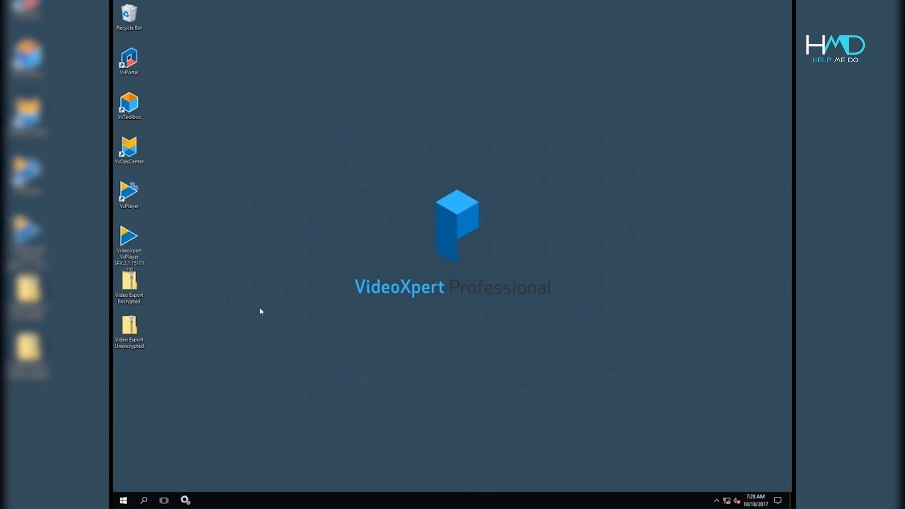
left_click(128, 244)
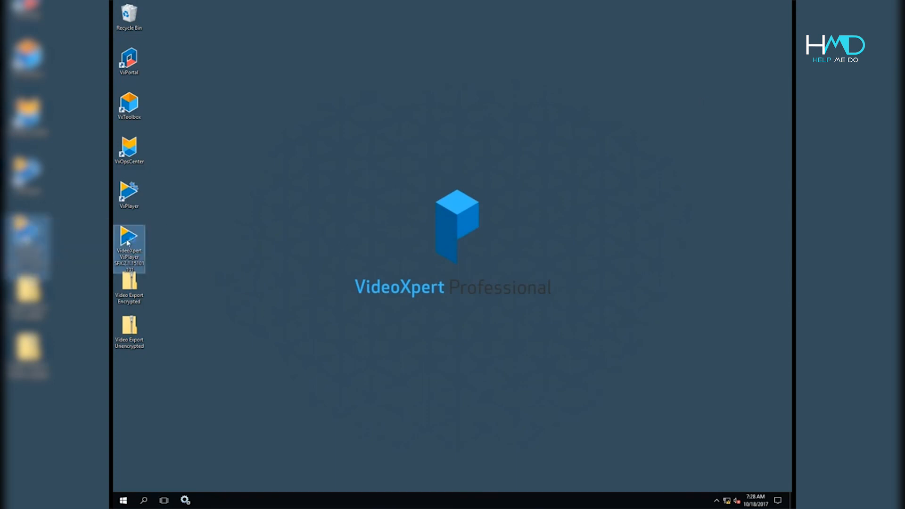